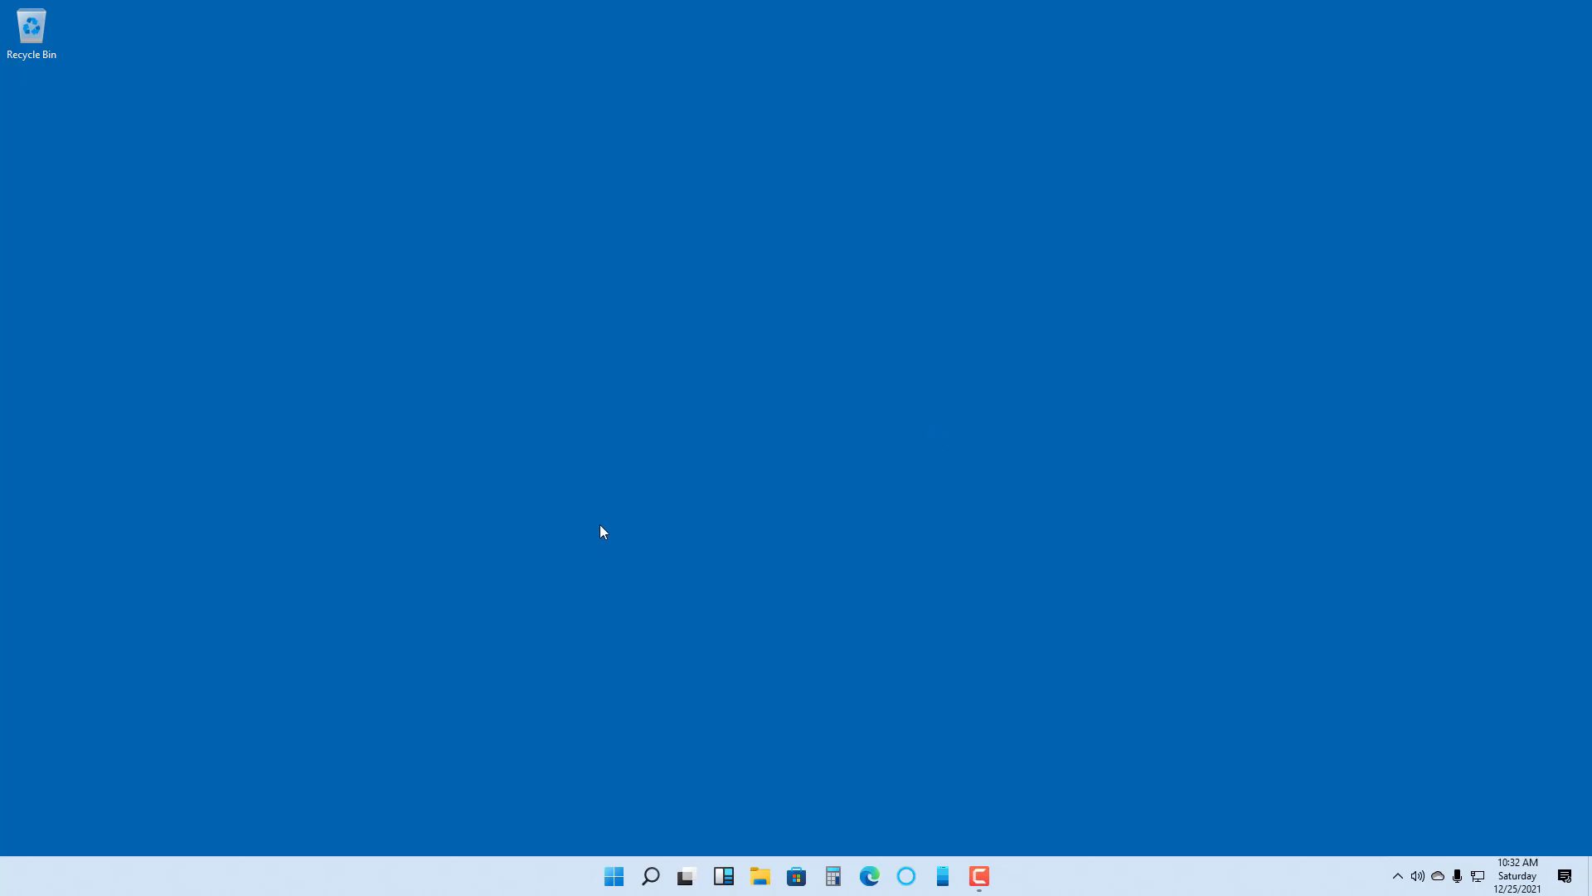
Find and launch Windows Speech Recognition to open its setup wizard.
click(610, 888)
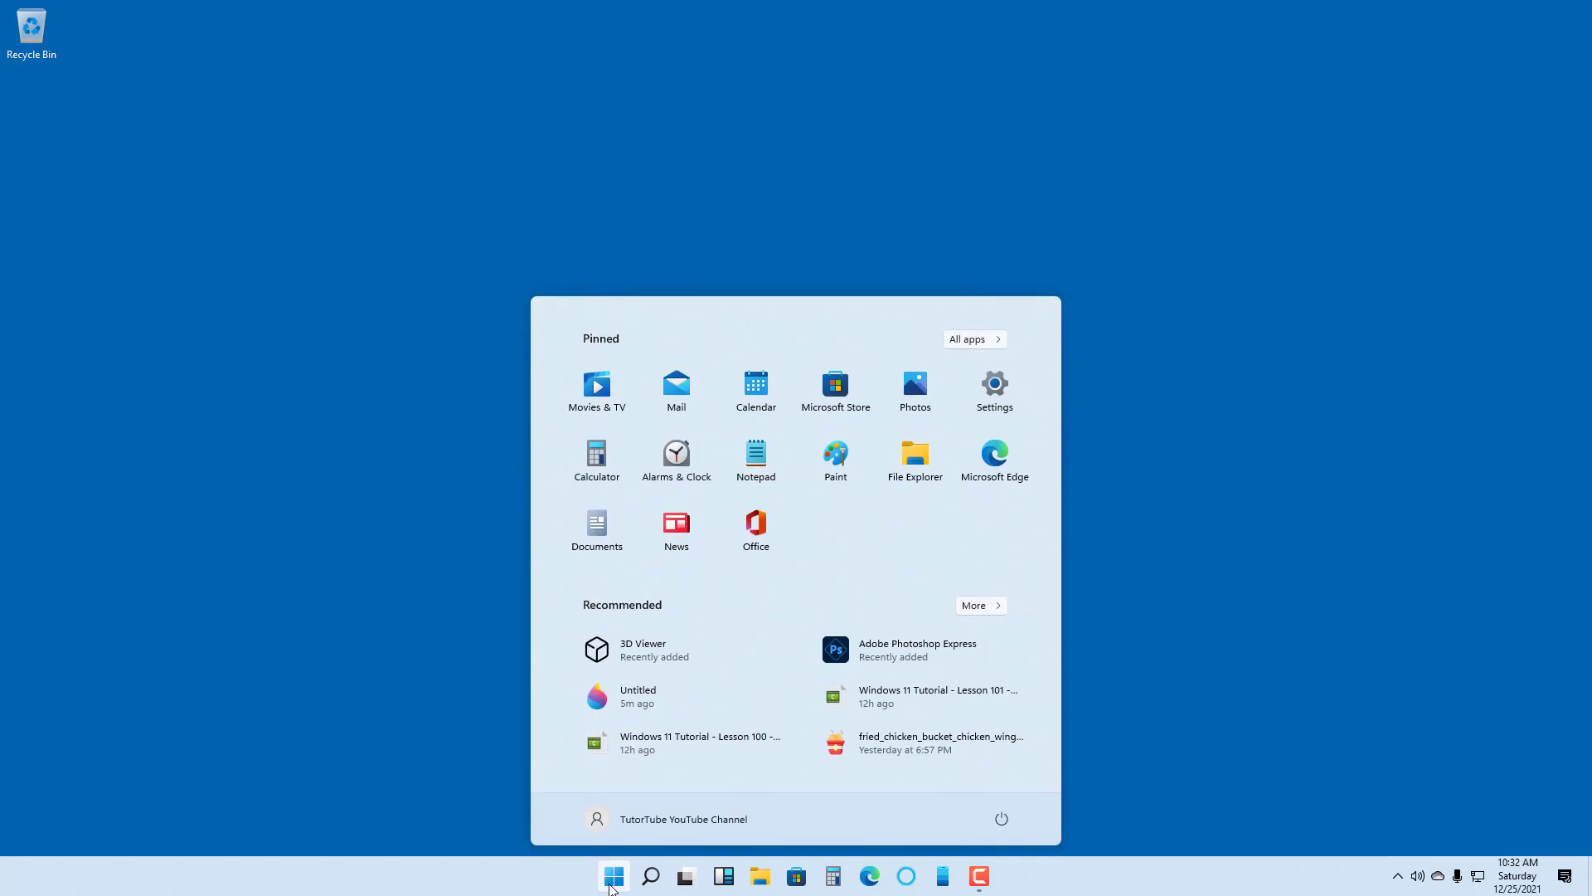
text(windows speech)
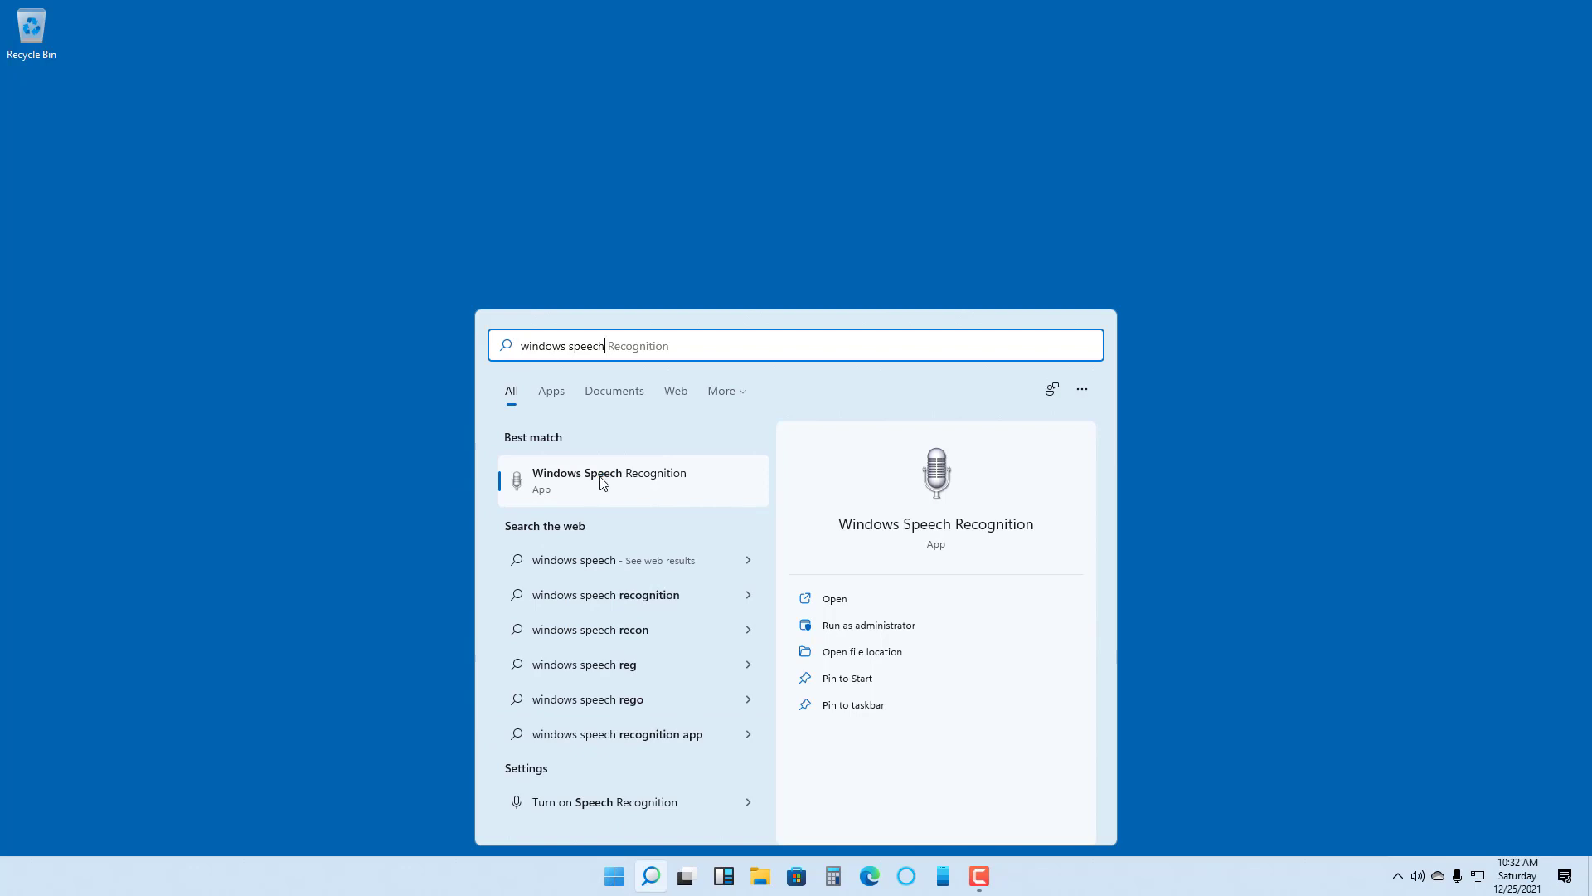
click(591, 485)
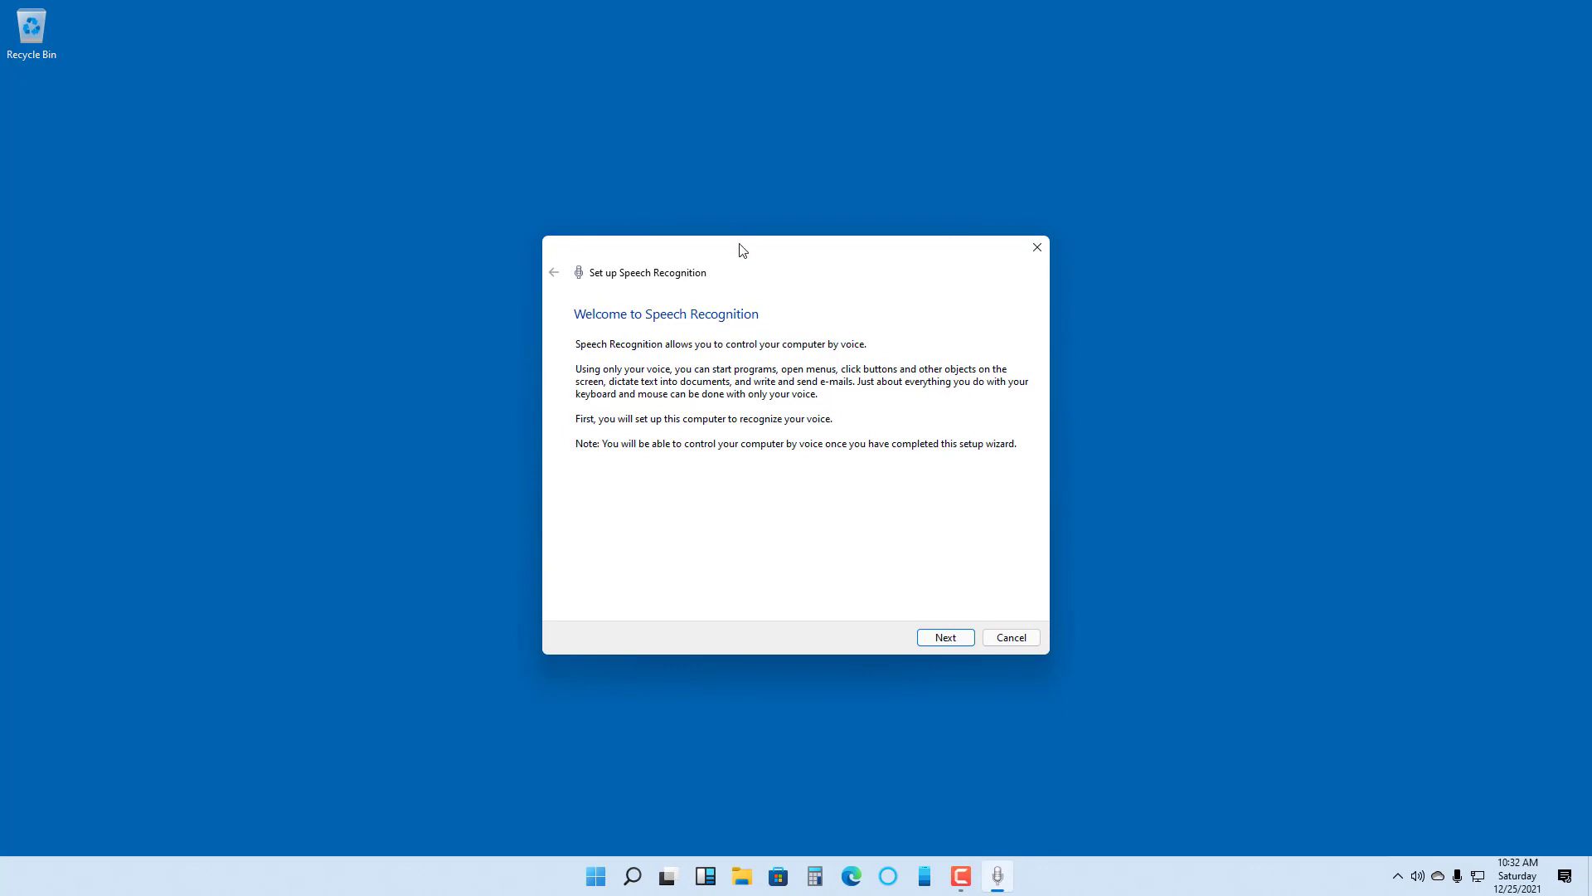
drag(756, 246, 754, 244)
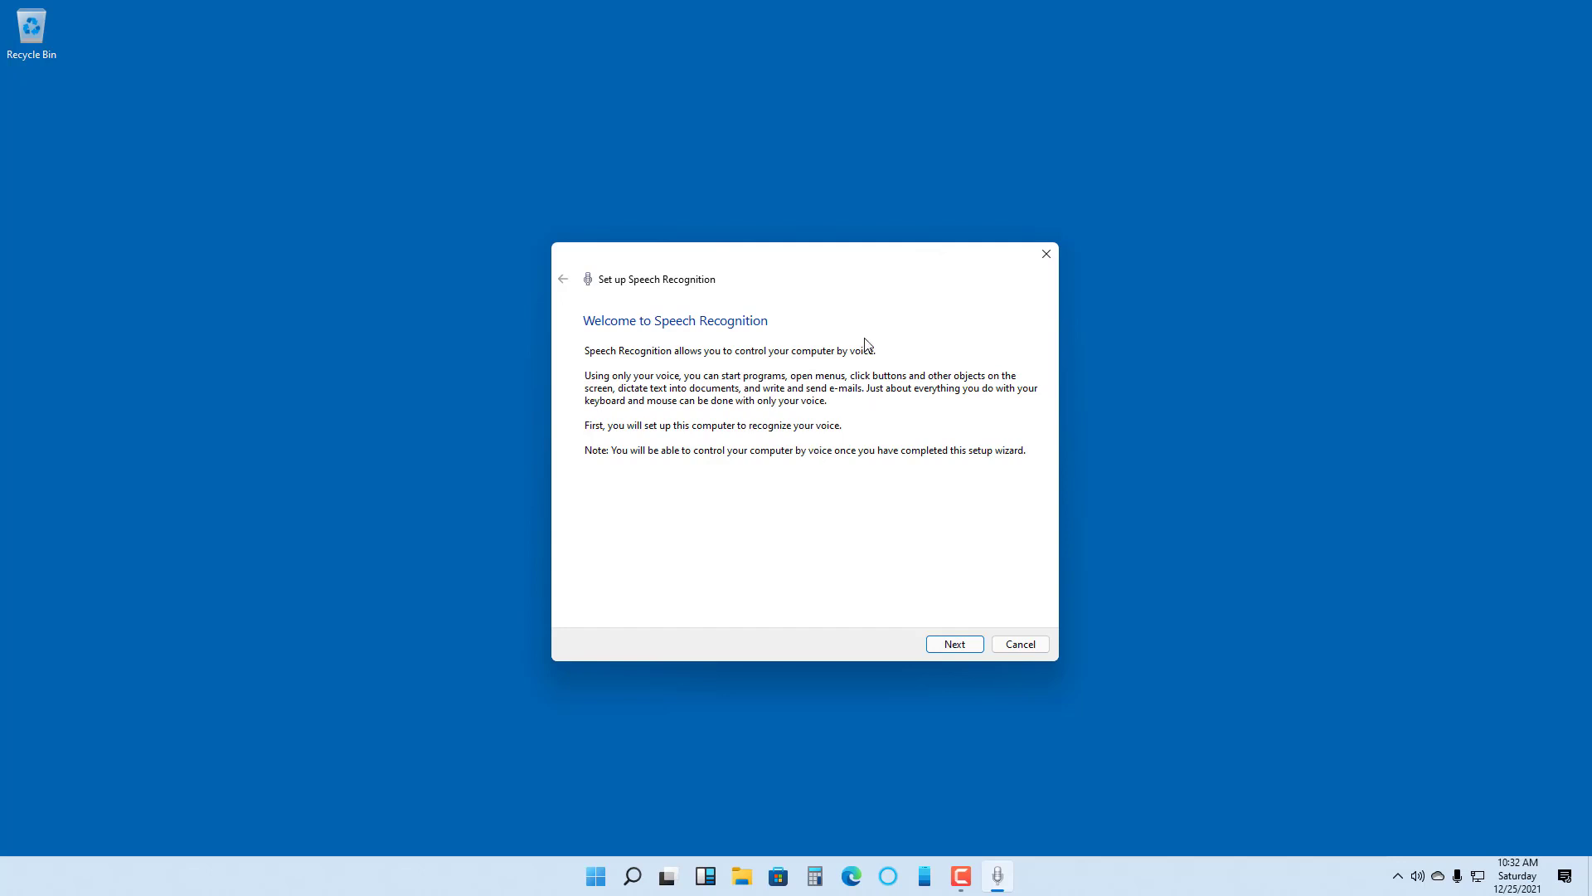
Choose Other as the microphone type and go through the microphone placement and volume check pages.
click(955, 645)
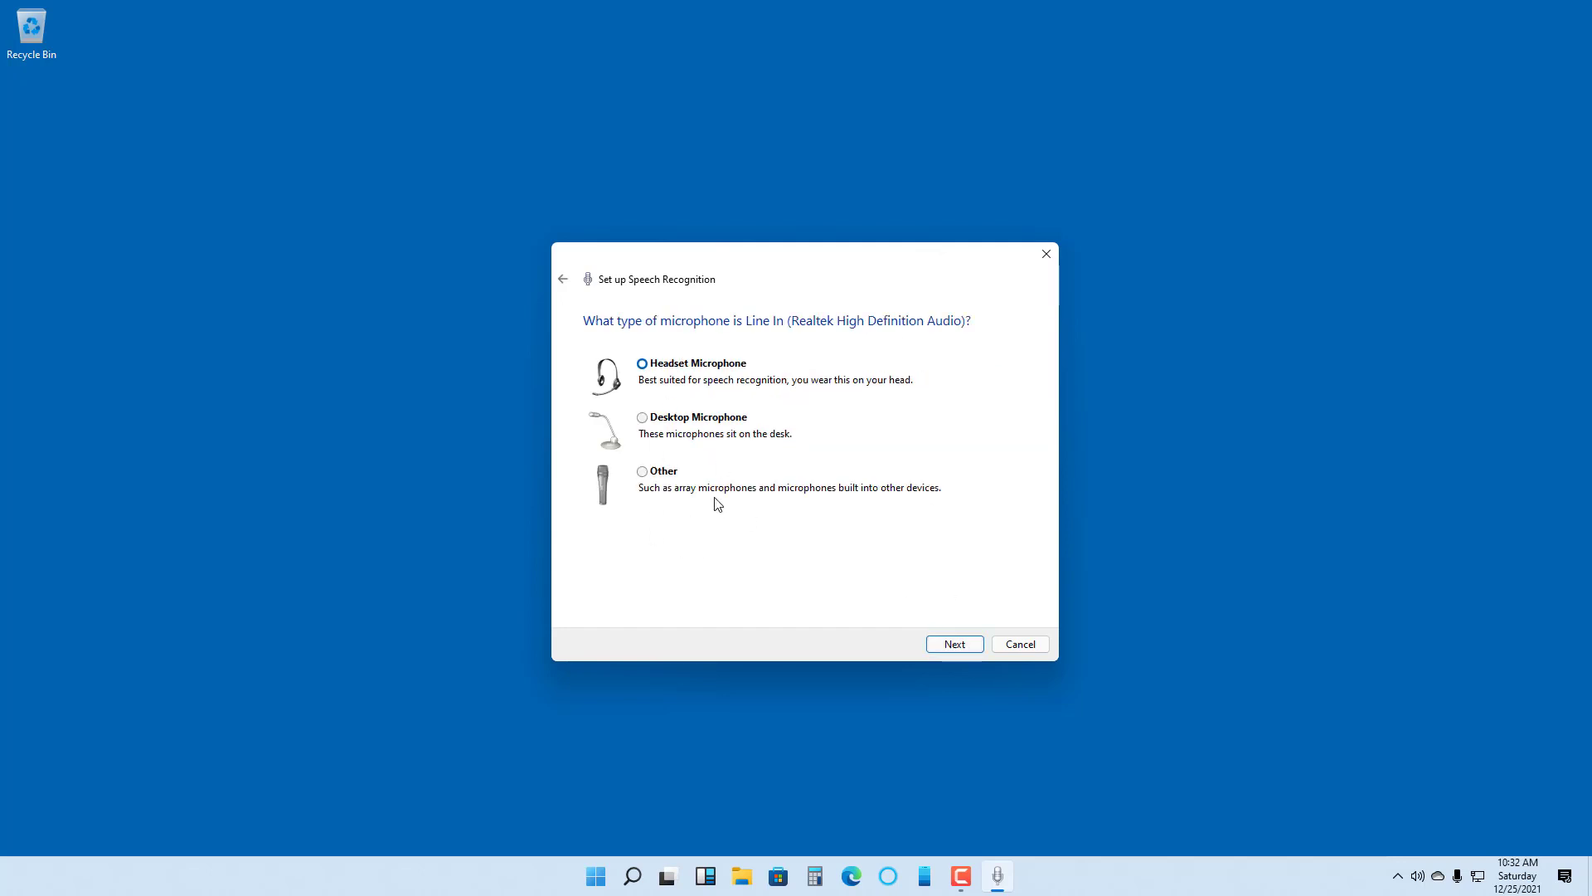
click(666, 472)
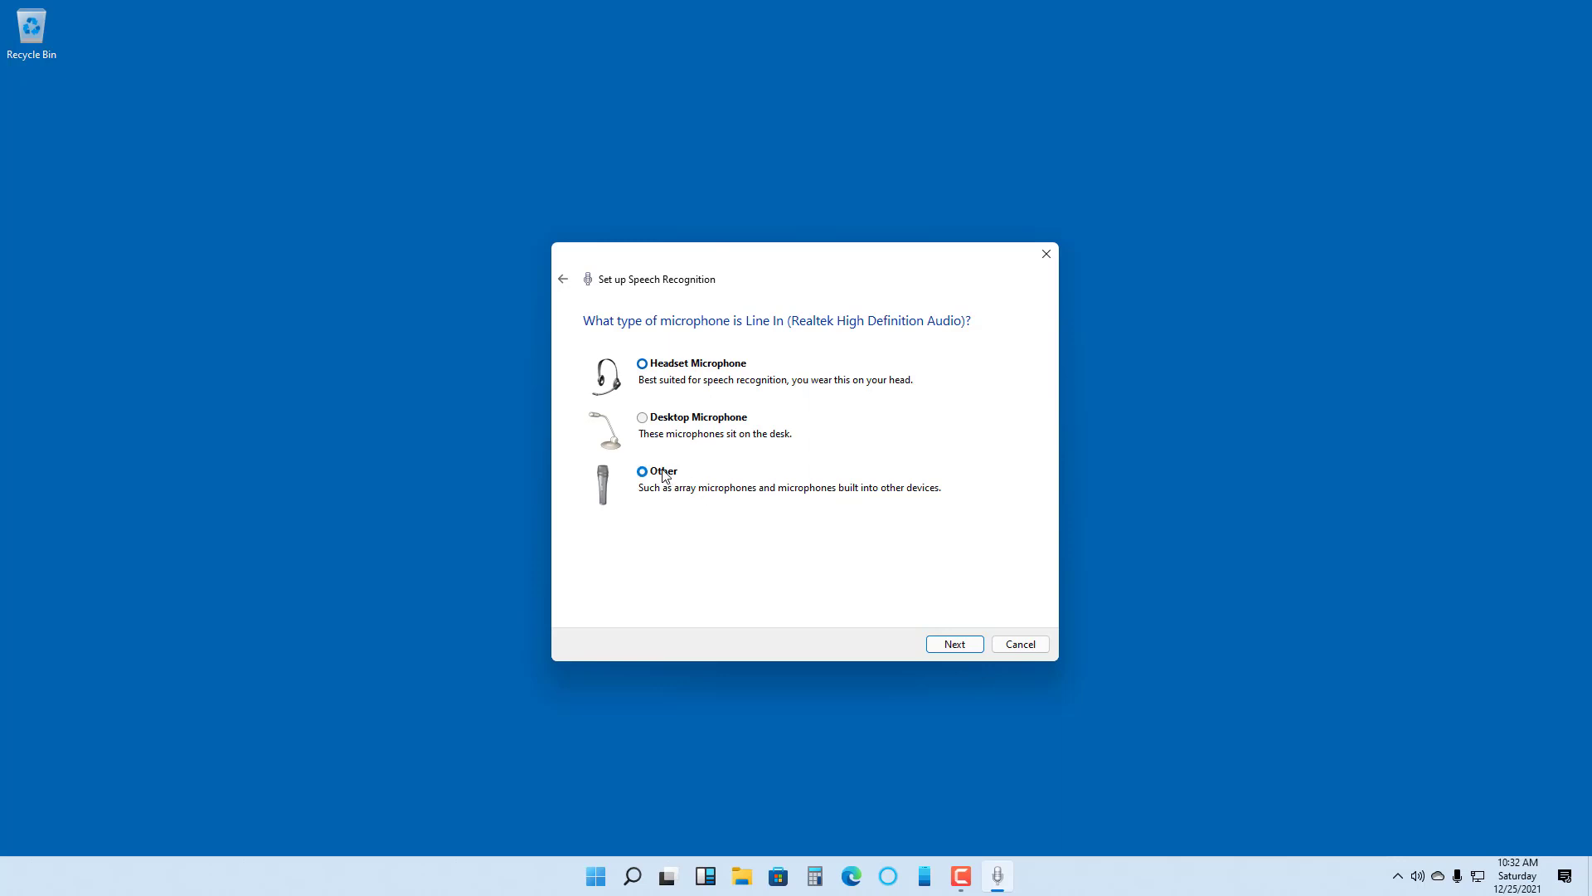
click(955, 644)
click(962, 646)
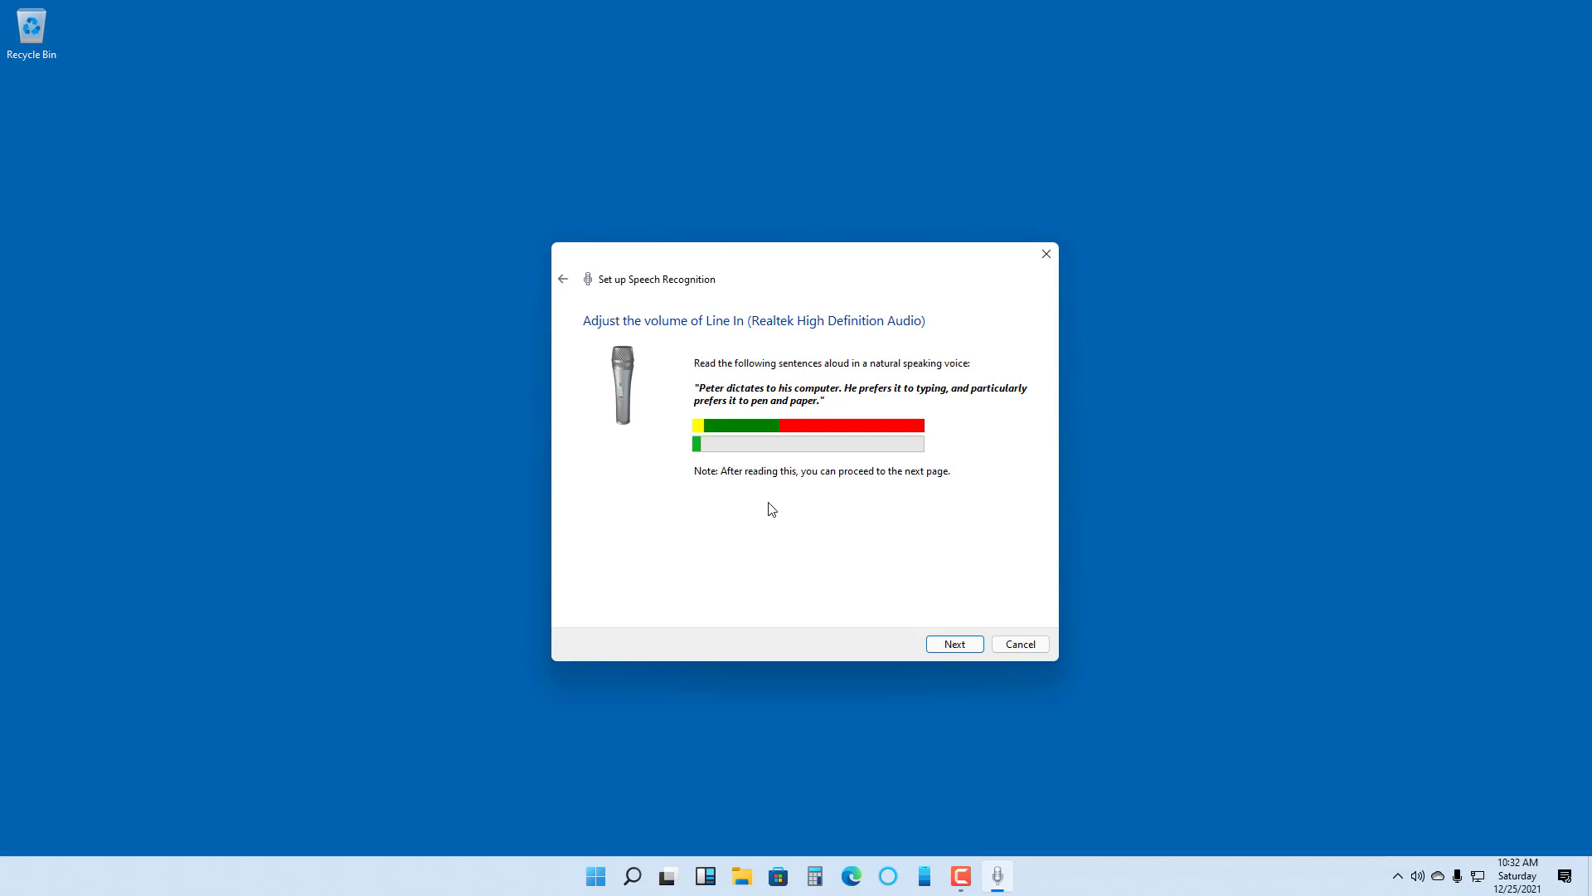
click(975, 644)
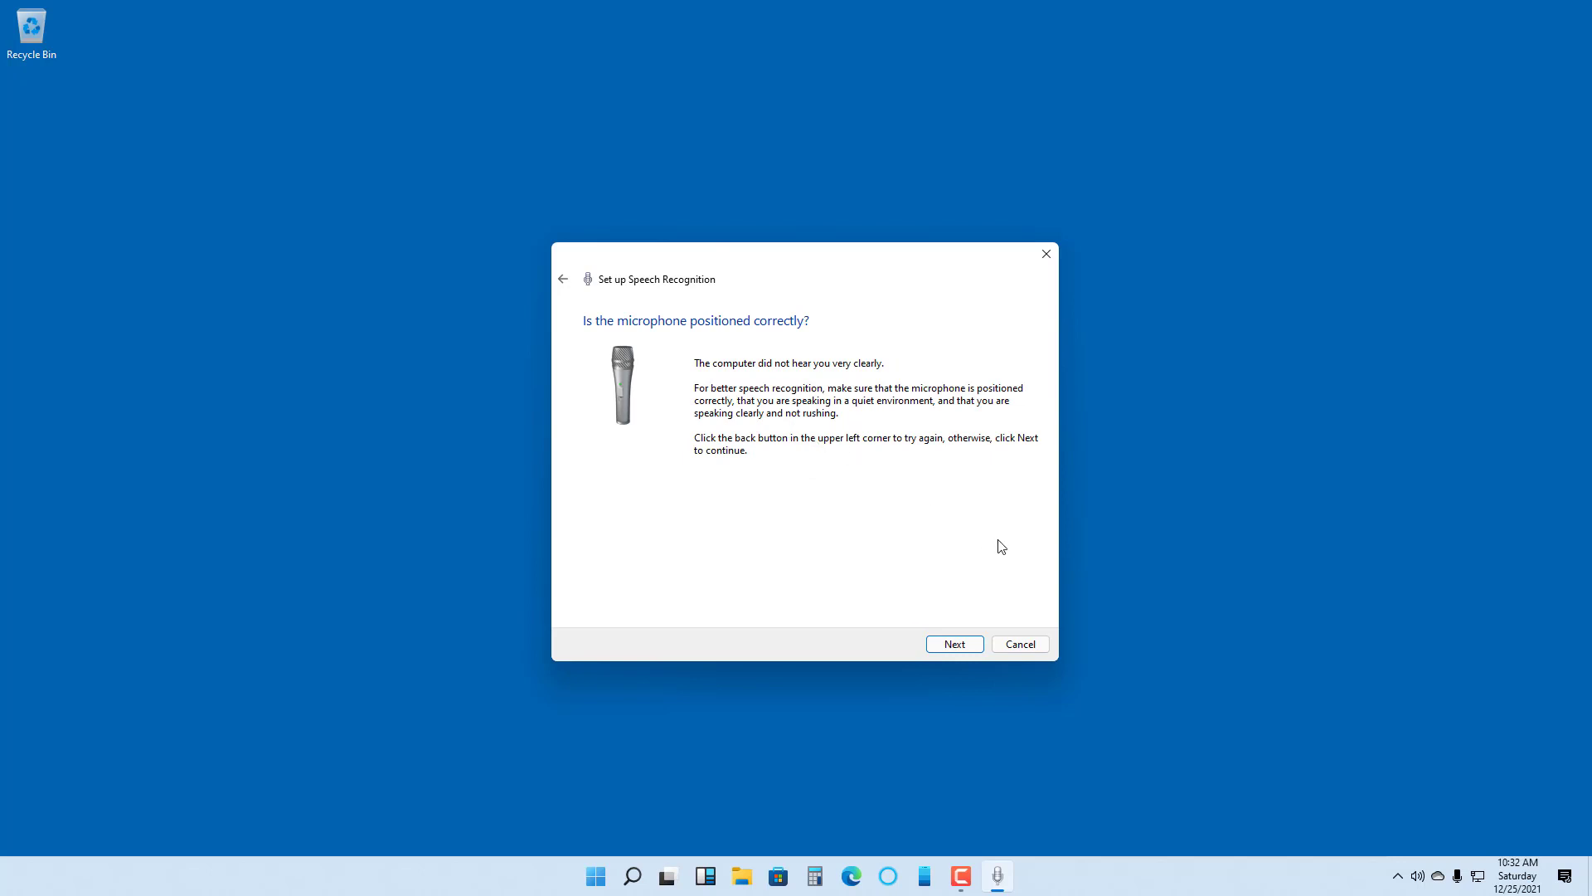
click(953, 646)
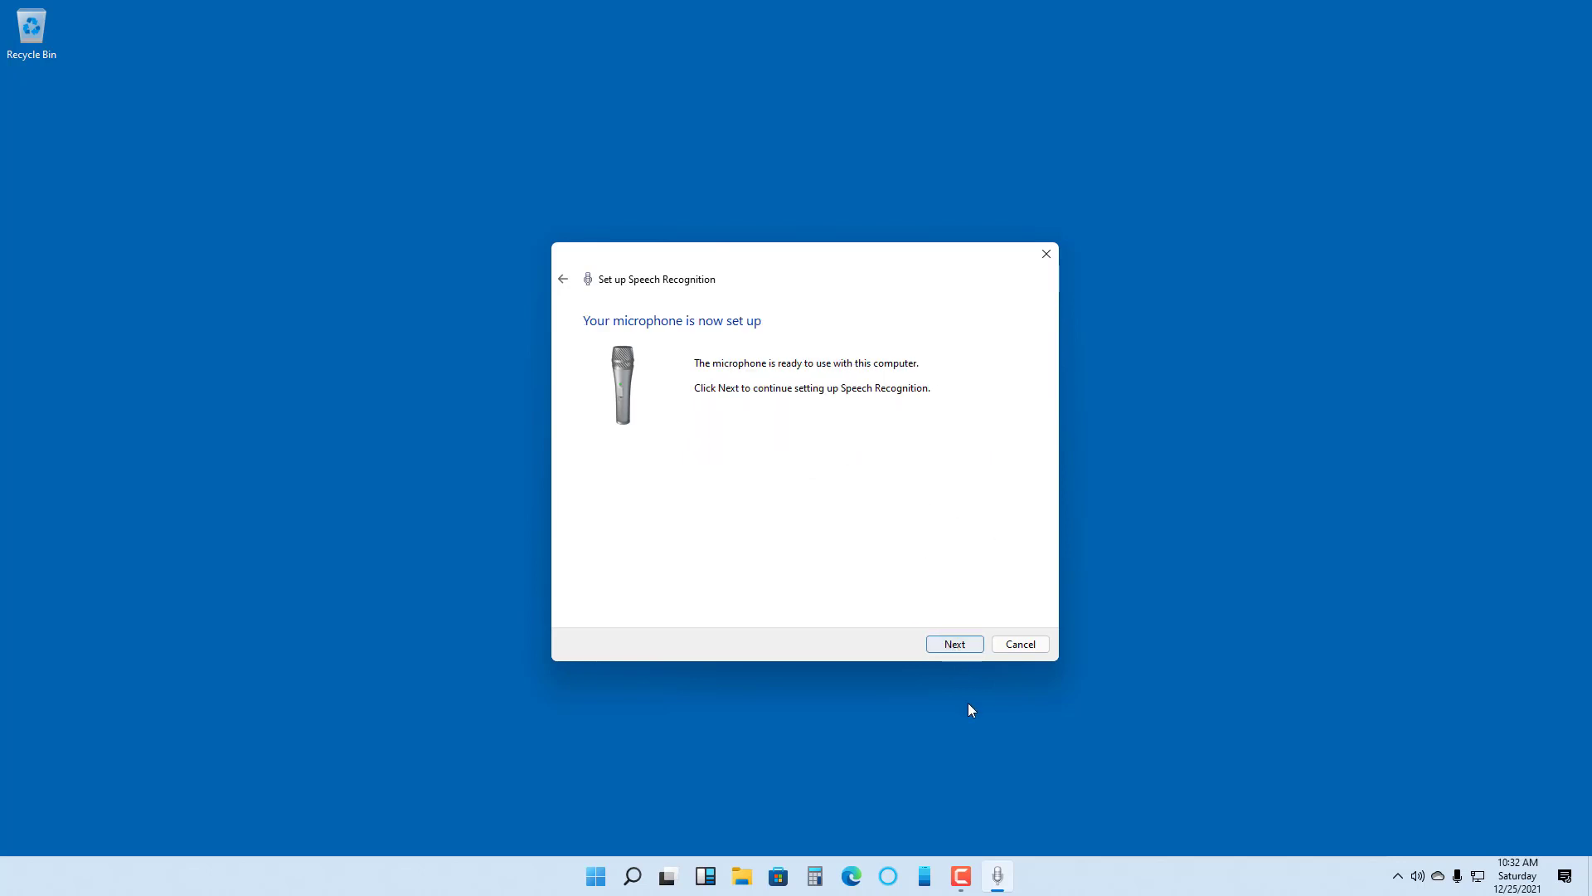
click(957, 644)
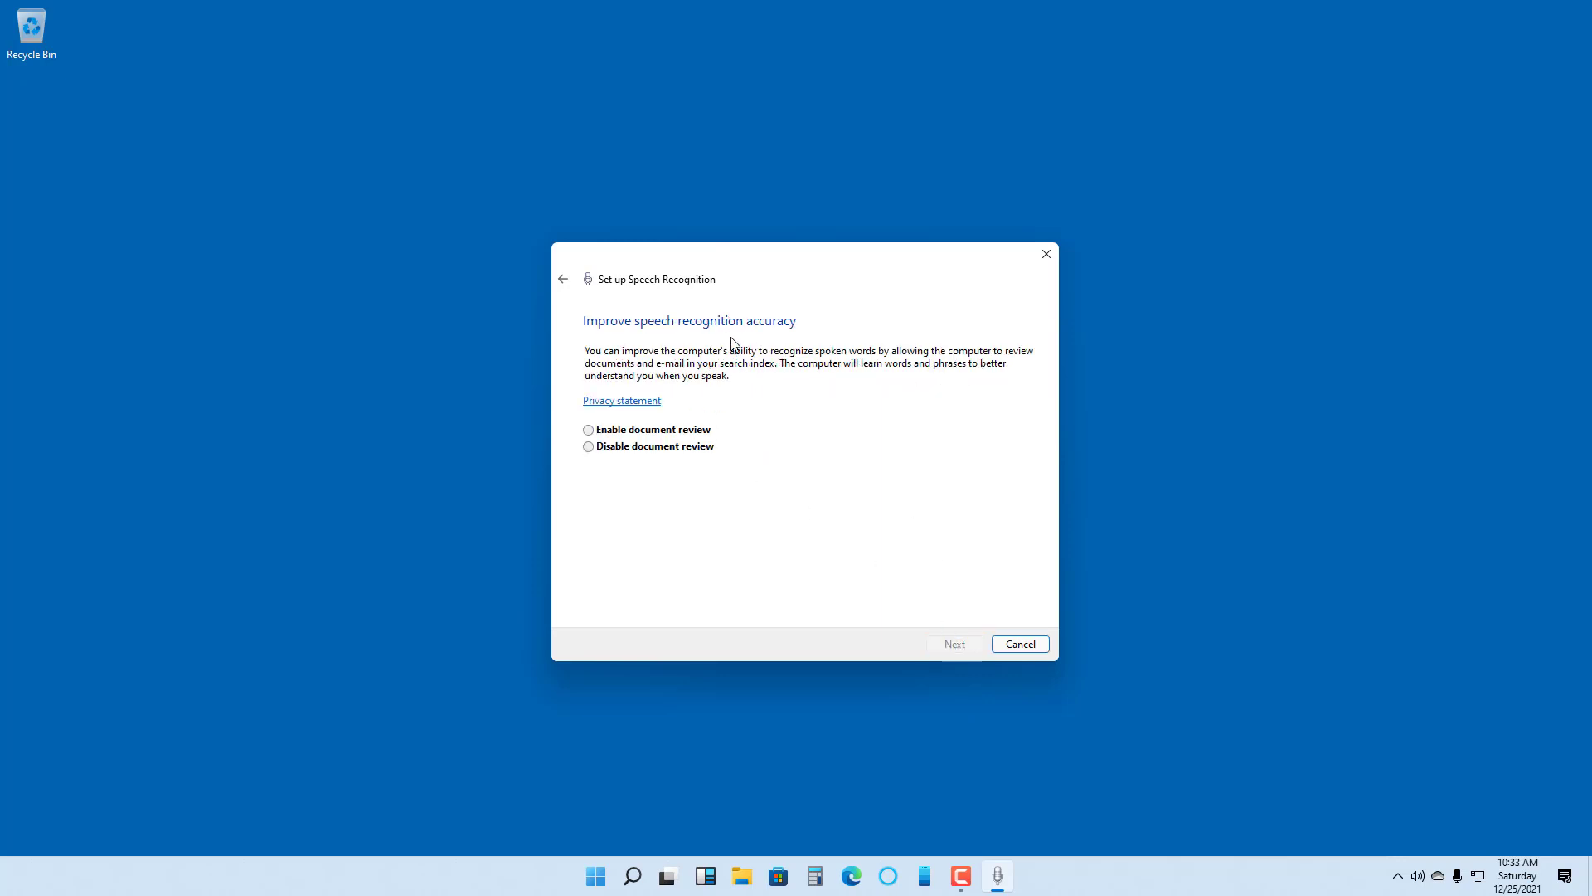
Enable document review and keep manual activation mode, passing over the Speech Reference Card page.
click(626, 432)
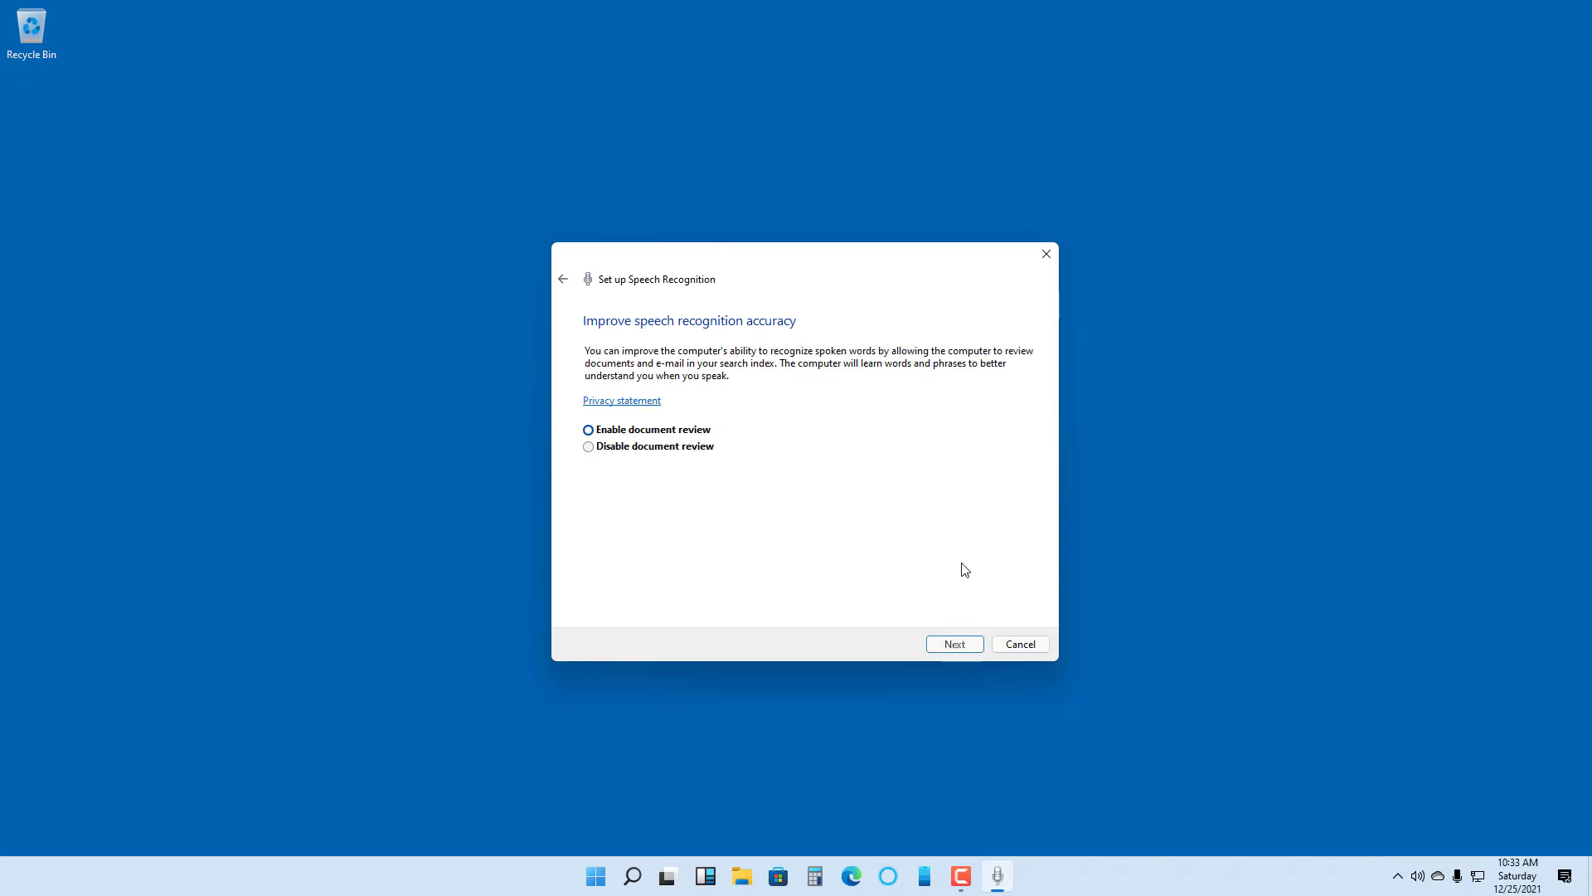
click(964, 647)
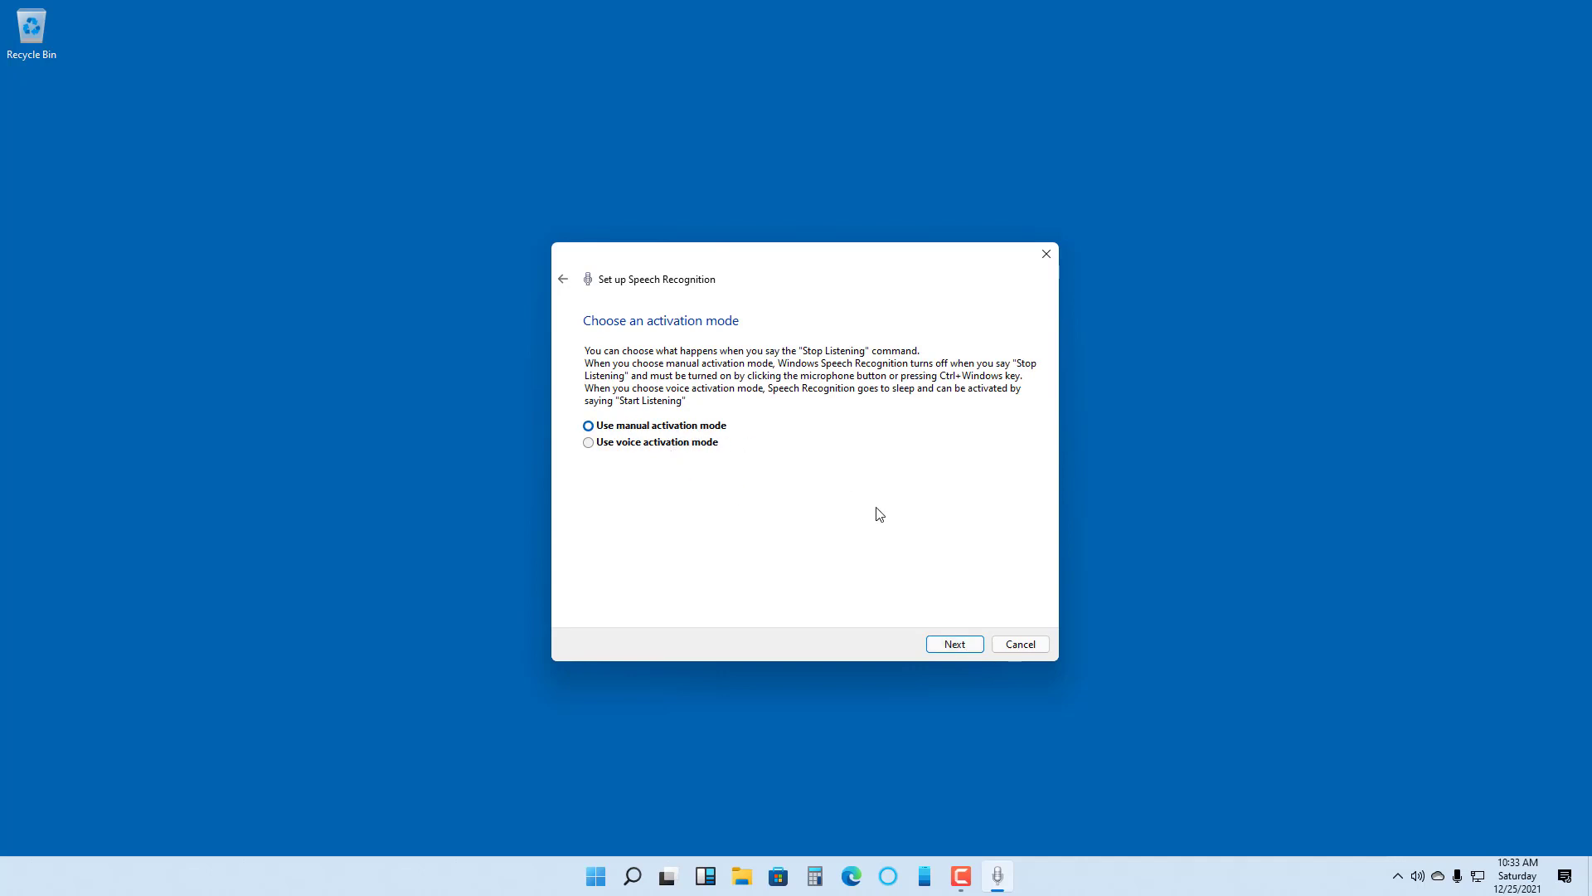
click(968, 645)
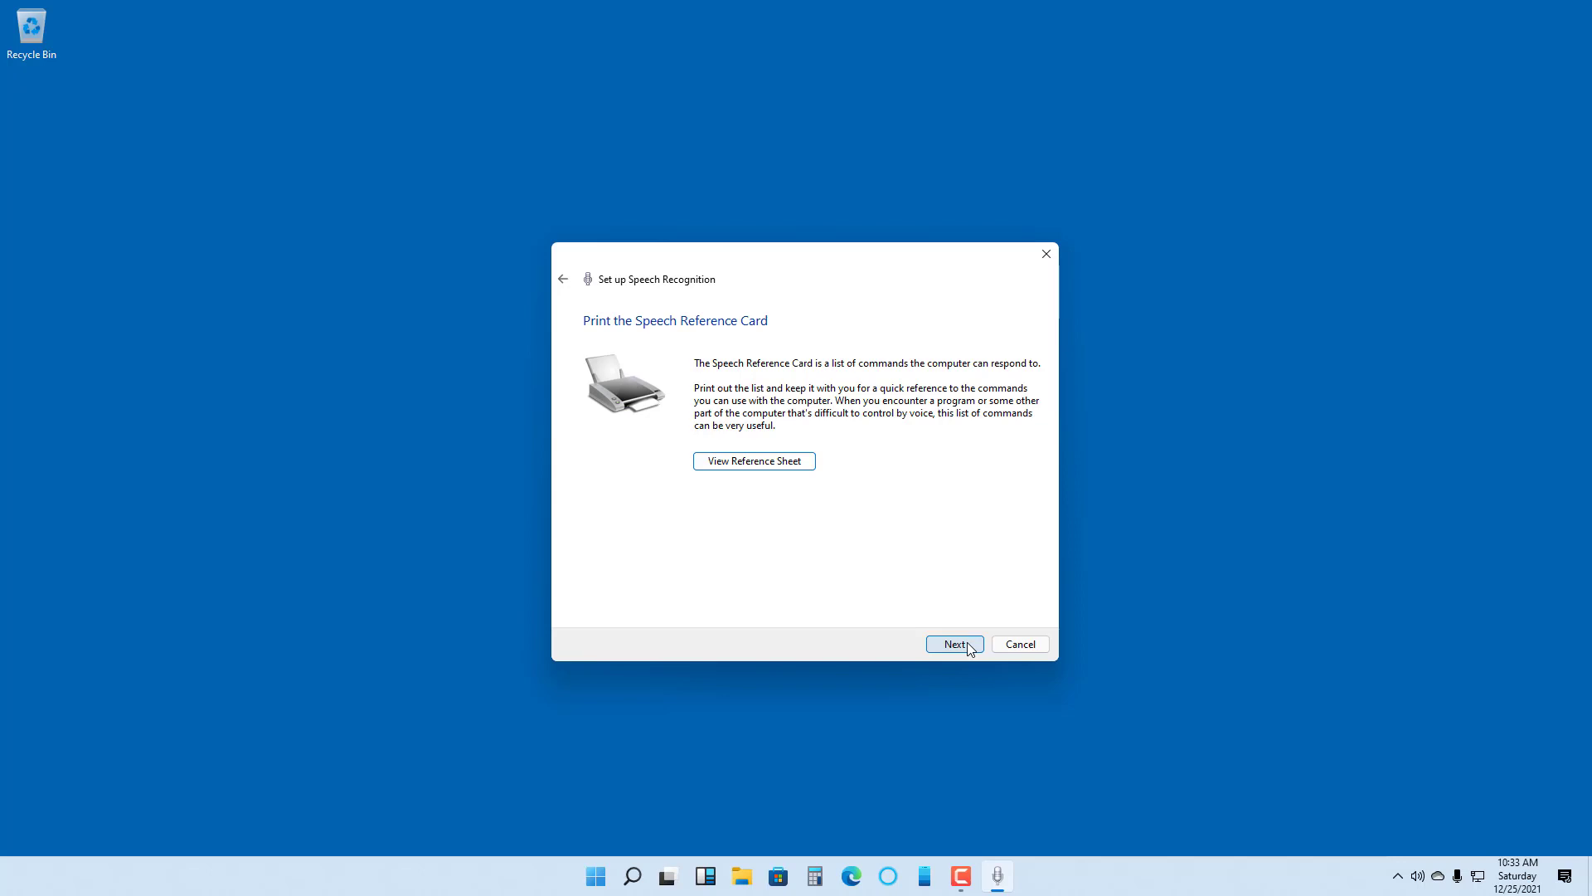
click(968, 645)
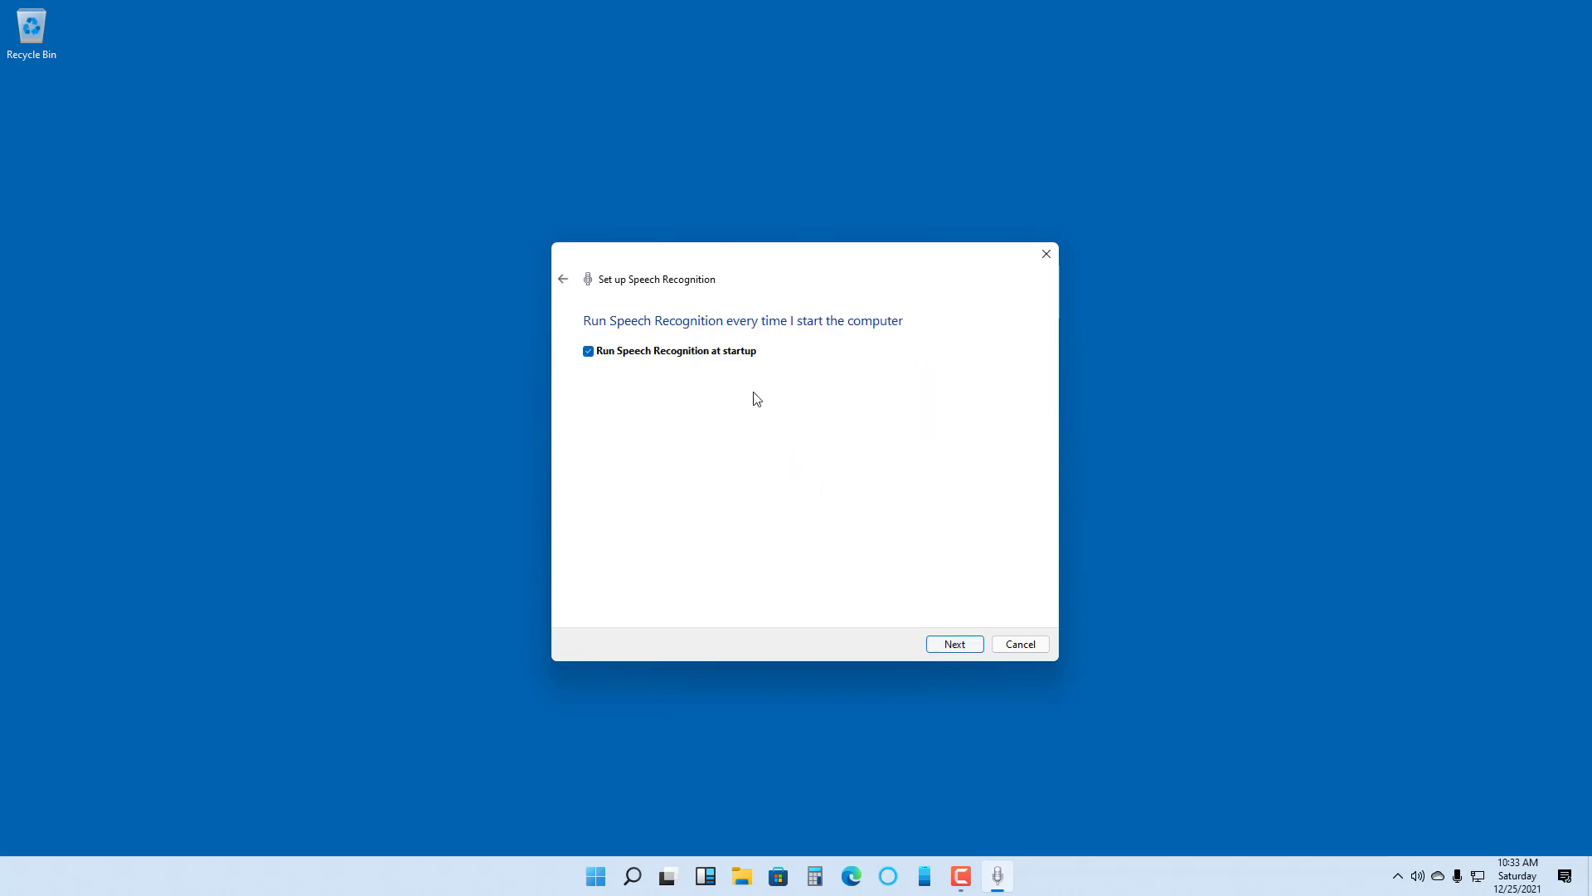
Turn off running Speech Recognition at startup and finish the setup without taking the tutorial.
click(721, 355)
click(955, 644)
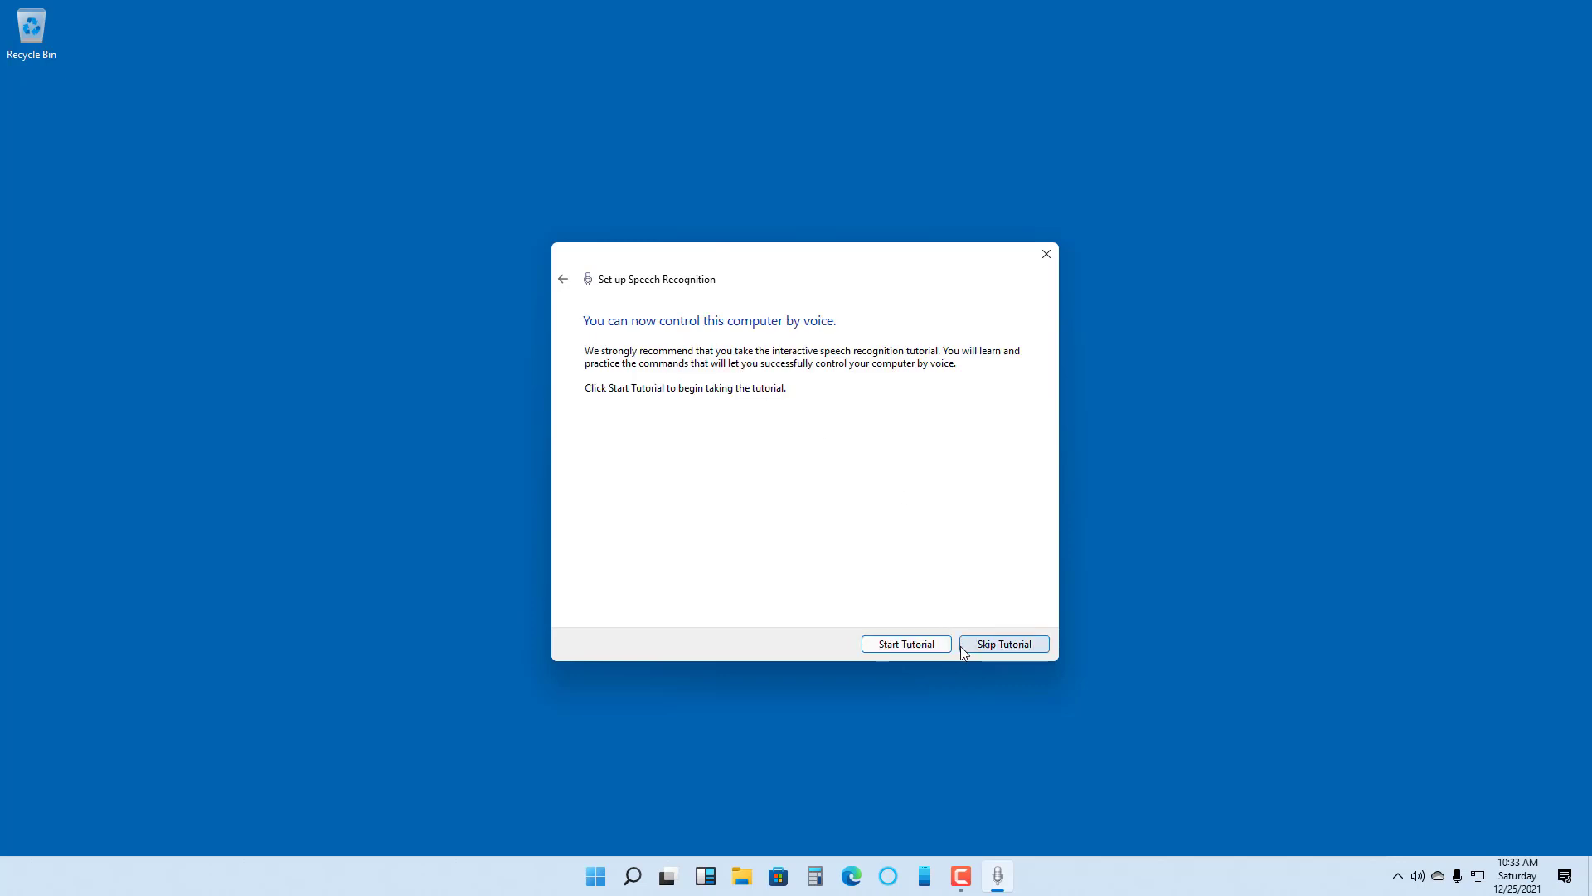
click(1000, 651)
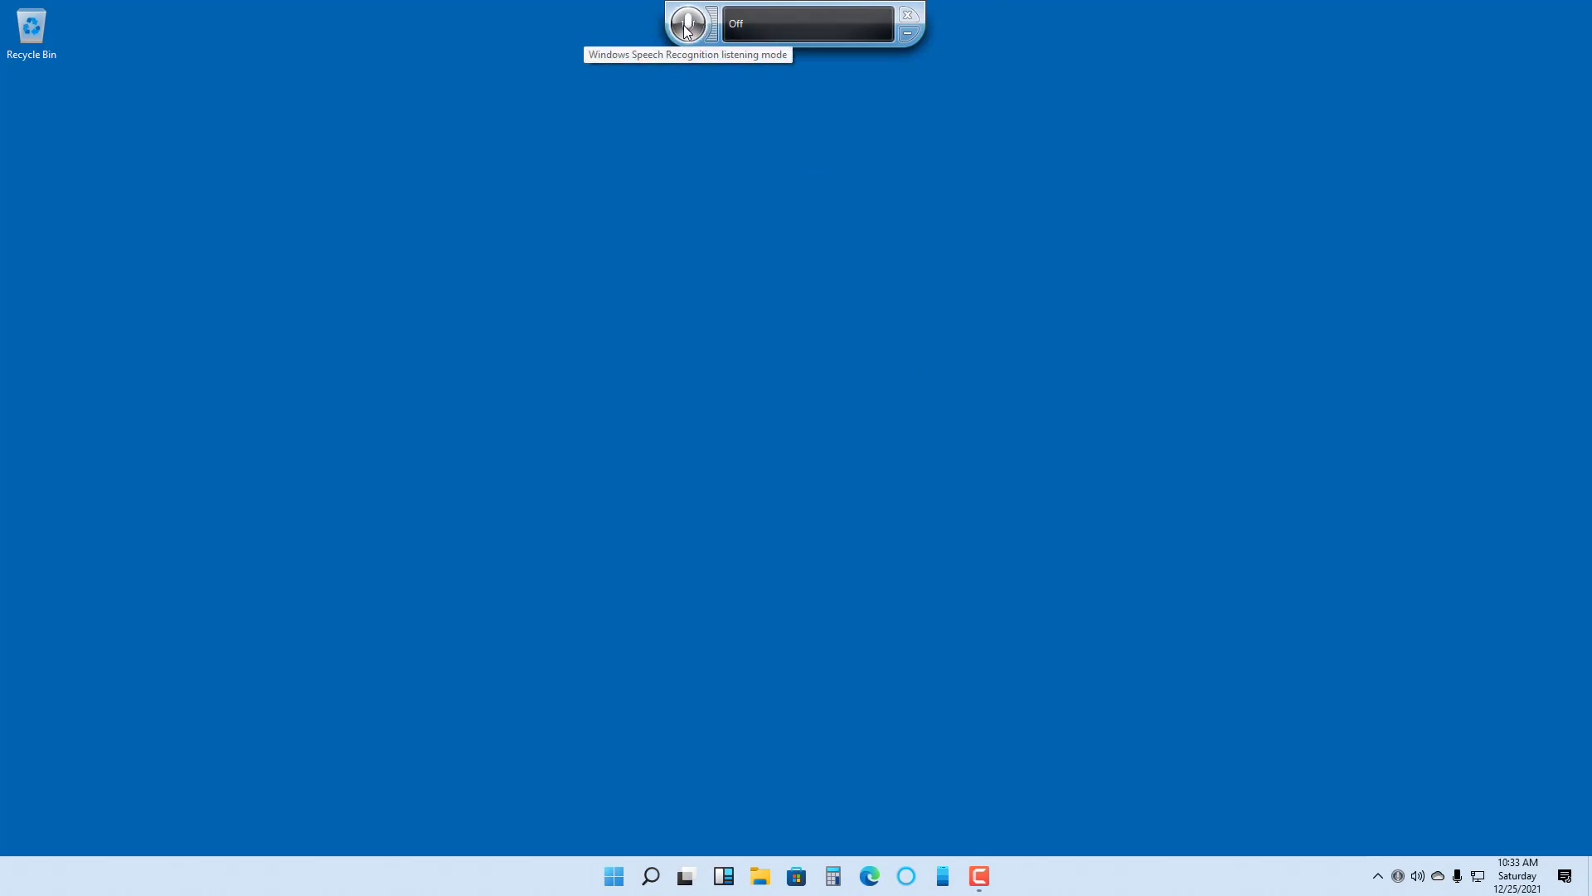
Open Notepad and turn on Speech Recognition listening to dictate text into the blank document.
click(614, 875)
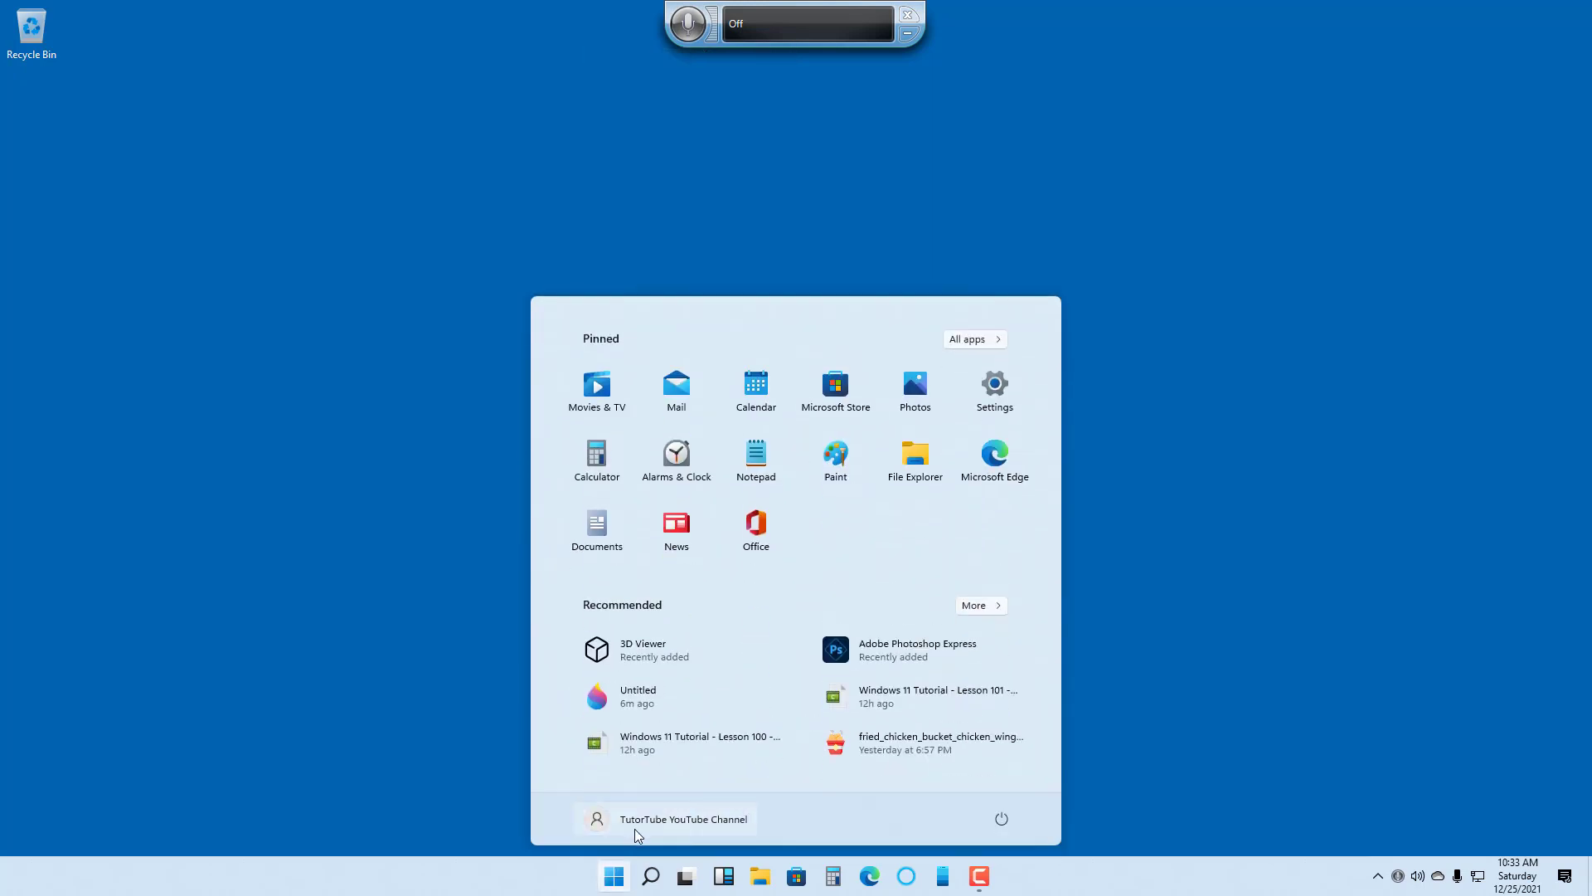
text(note)
key(Return)
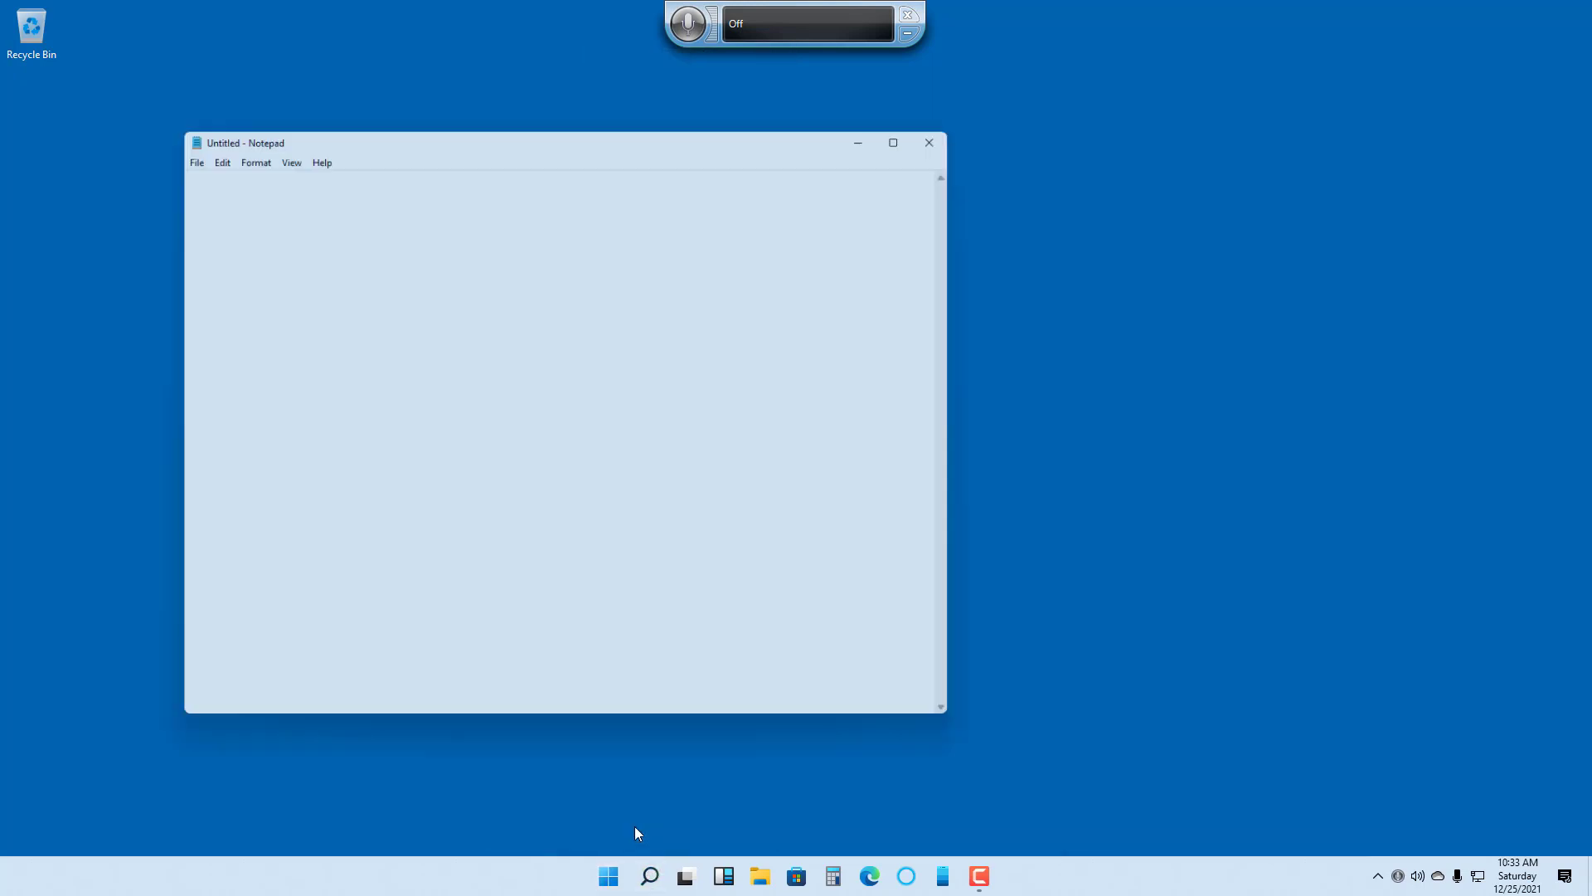
click(688, 25)
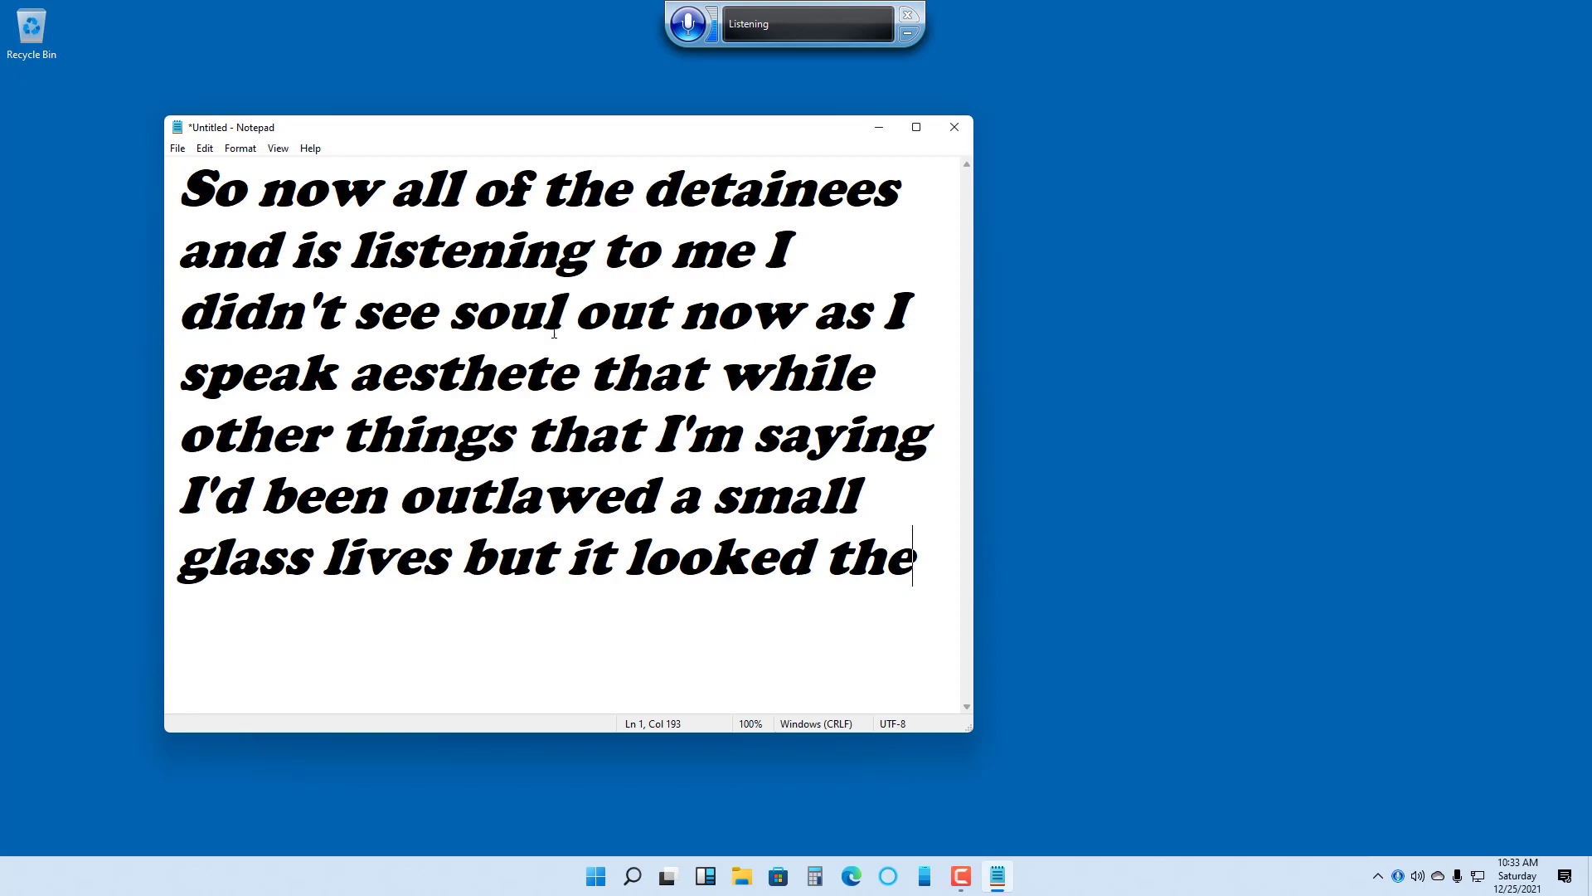
Delete all the dictated text from the Notepad document and turn listening off.
drag(933, 574, 106, 177)
key(Delete)
click(688, 23)
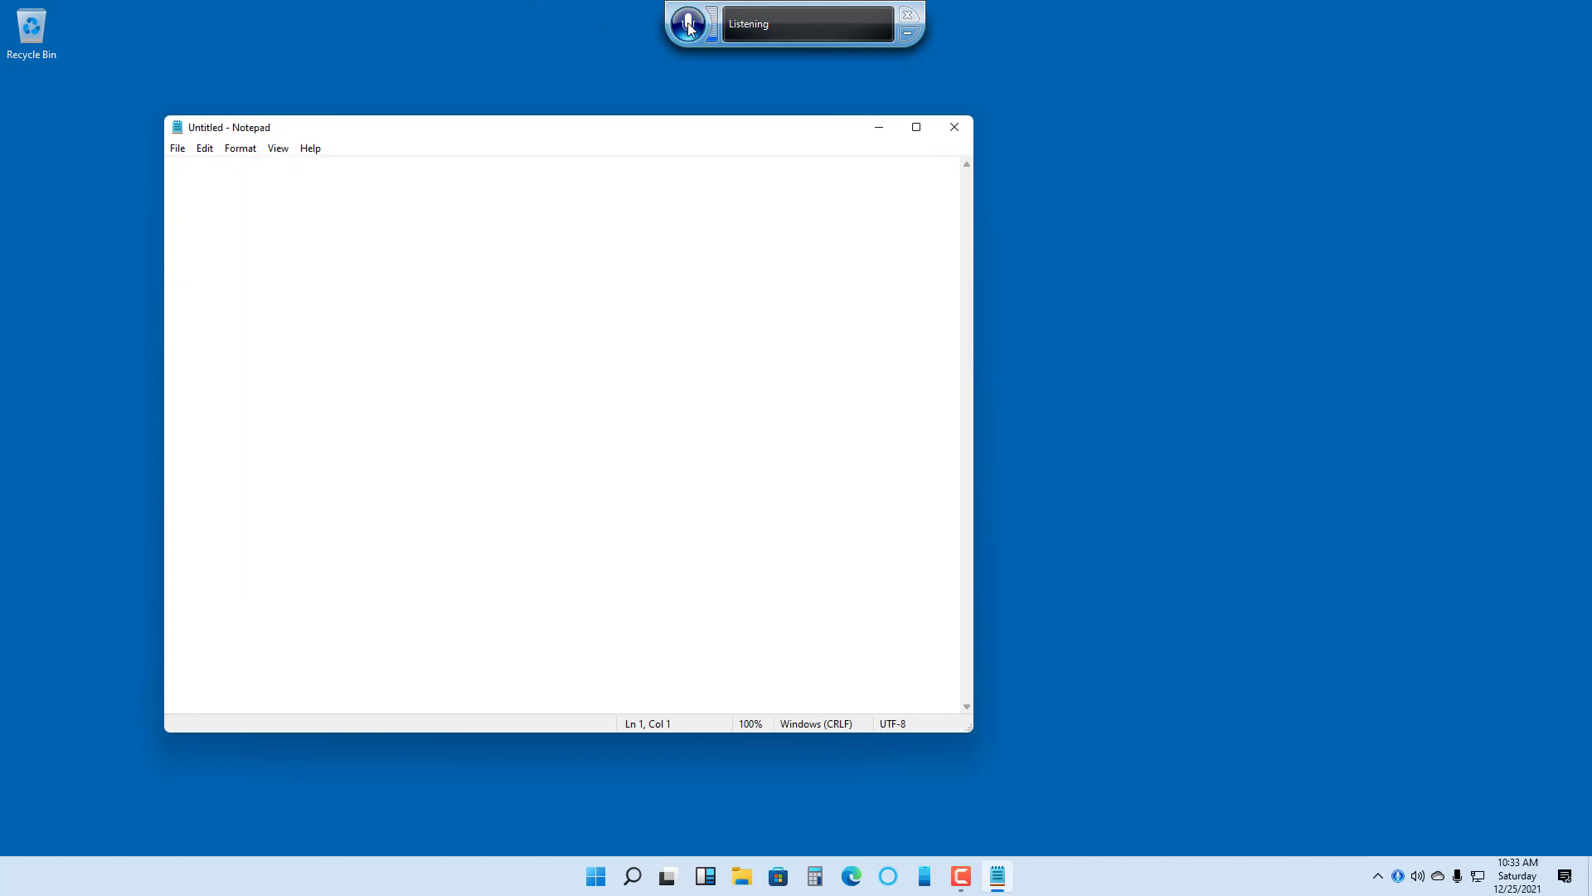
drag(526, 366, 115, 136)
key(Delete)
Turn listening on, dictate "So this is a test for dictating gardens" into the document, and stop listening.
click(687, 23)
text(So this is a test for dictating gardens)
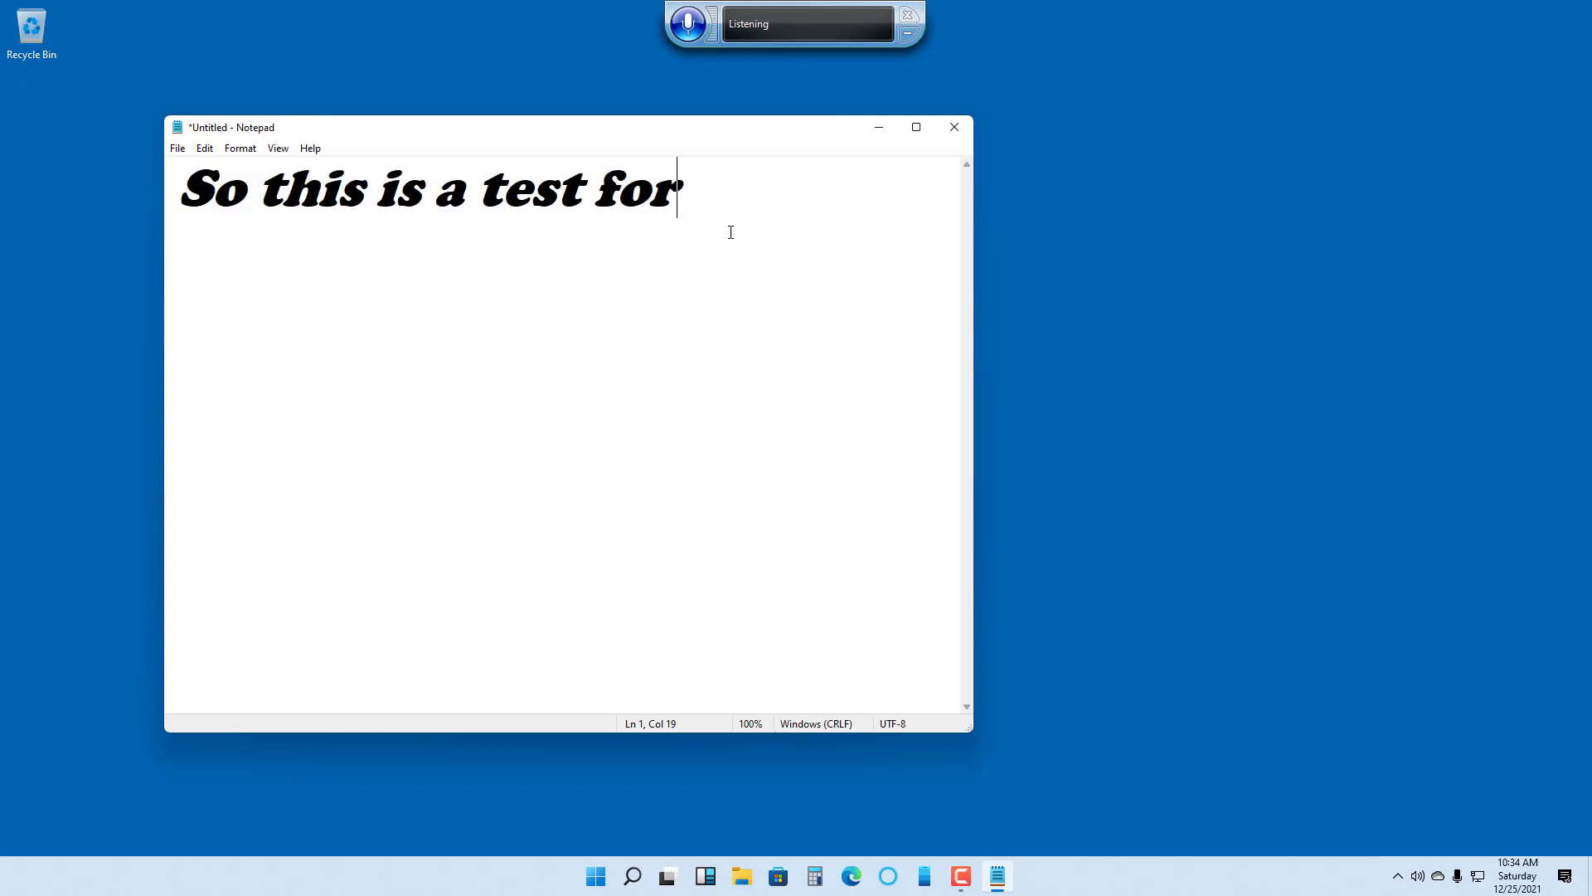
click(688, 23)
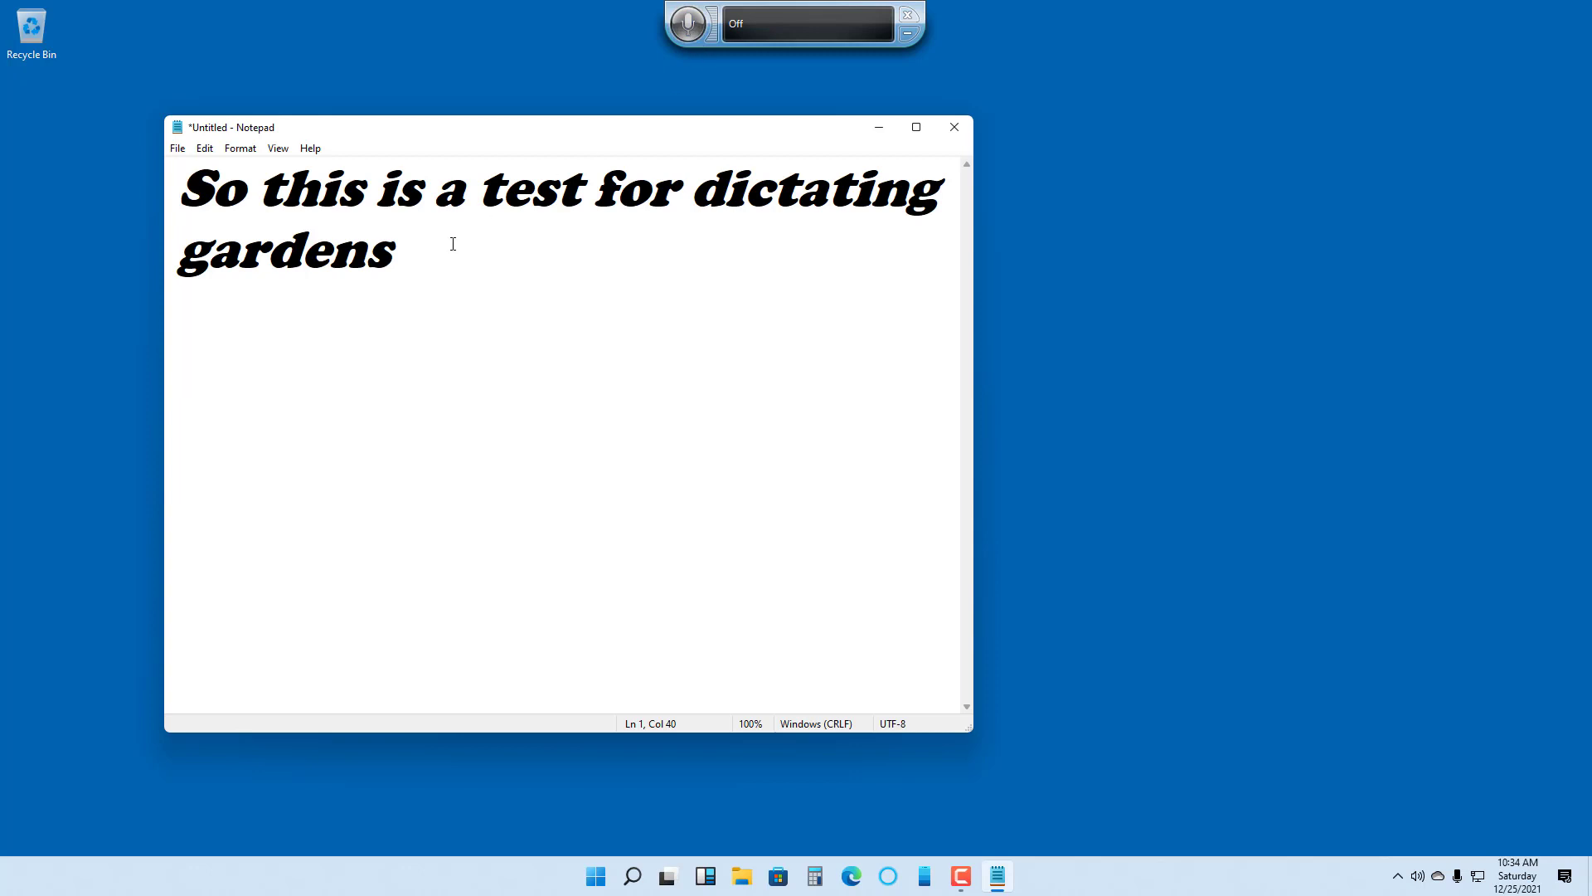
Select the word "gardens" at the end of the dictated sentence.
key(shift+Left)
key(shift+Left)
key(shift+Left)
key(shift+Left)
key(shift+Left)
key(shift+Left)
key(shift+Left)
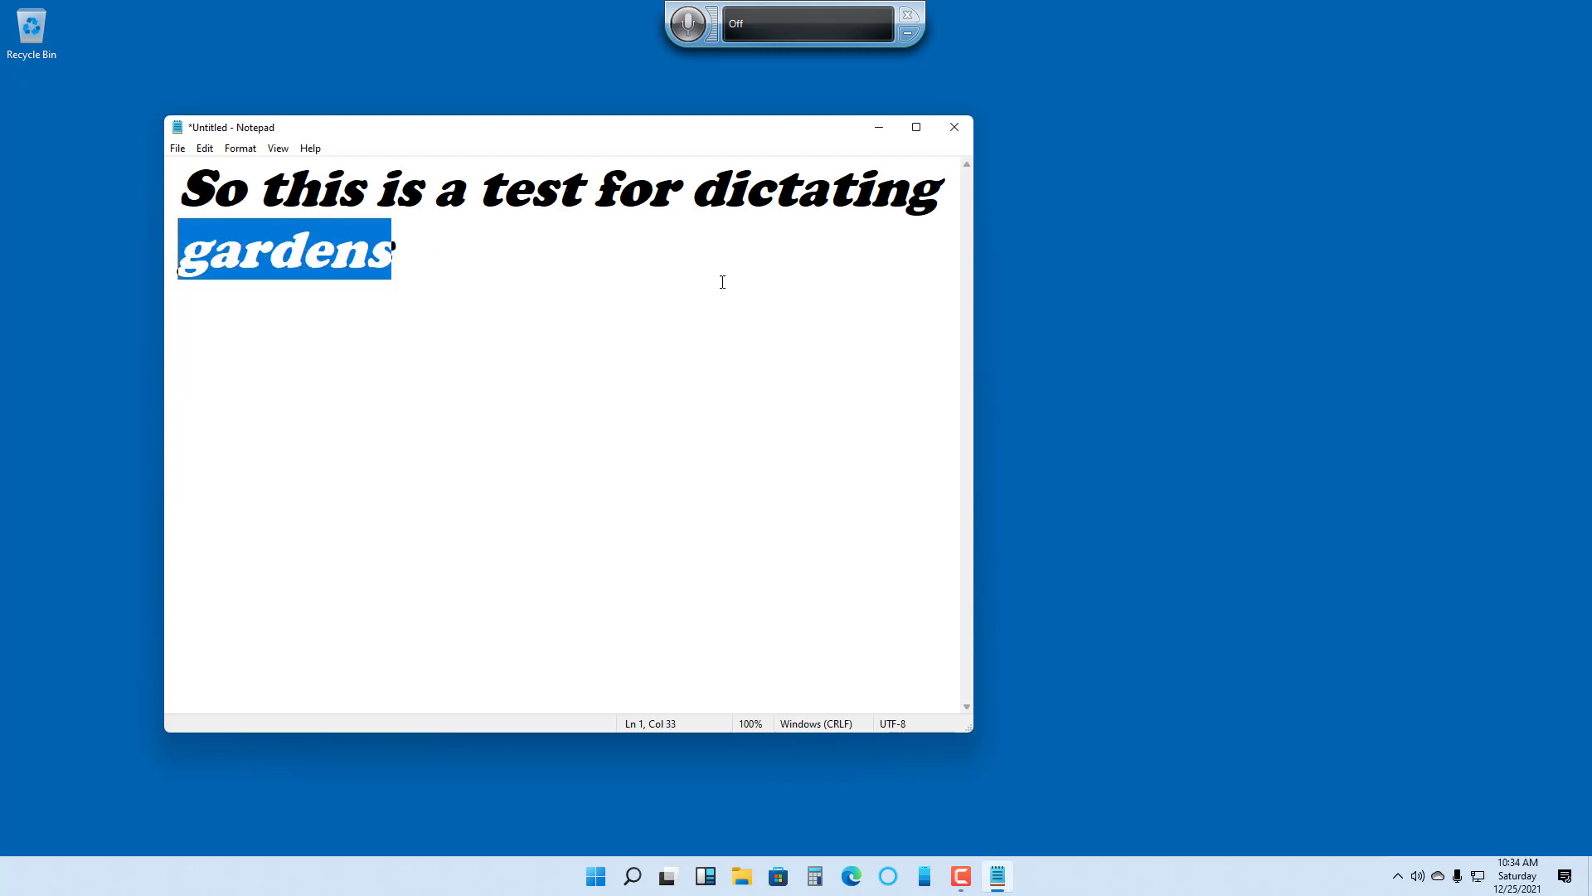
Start the Improve voice recognition training from the Speech Recognition configuration options, and pause and close it before completion.
right_click(746, 26)
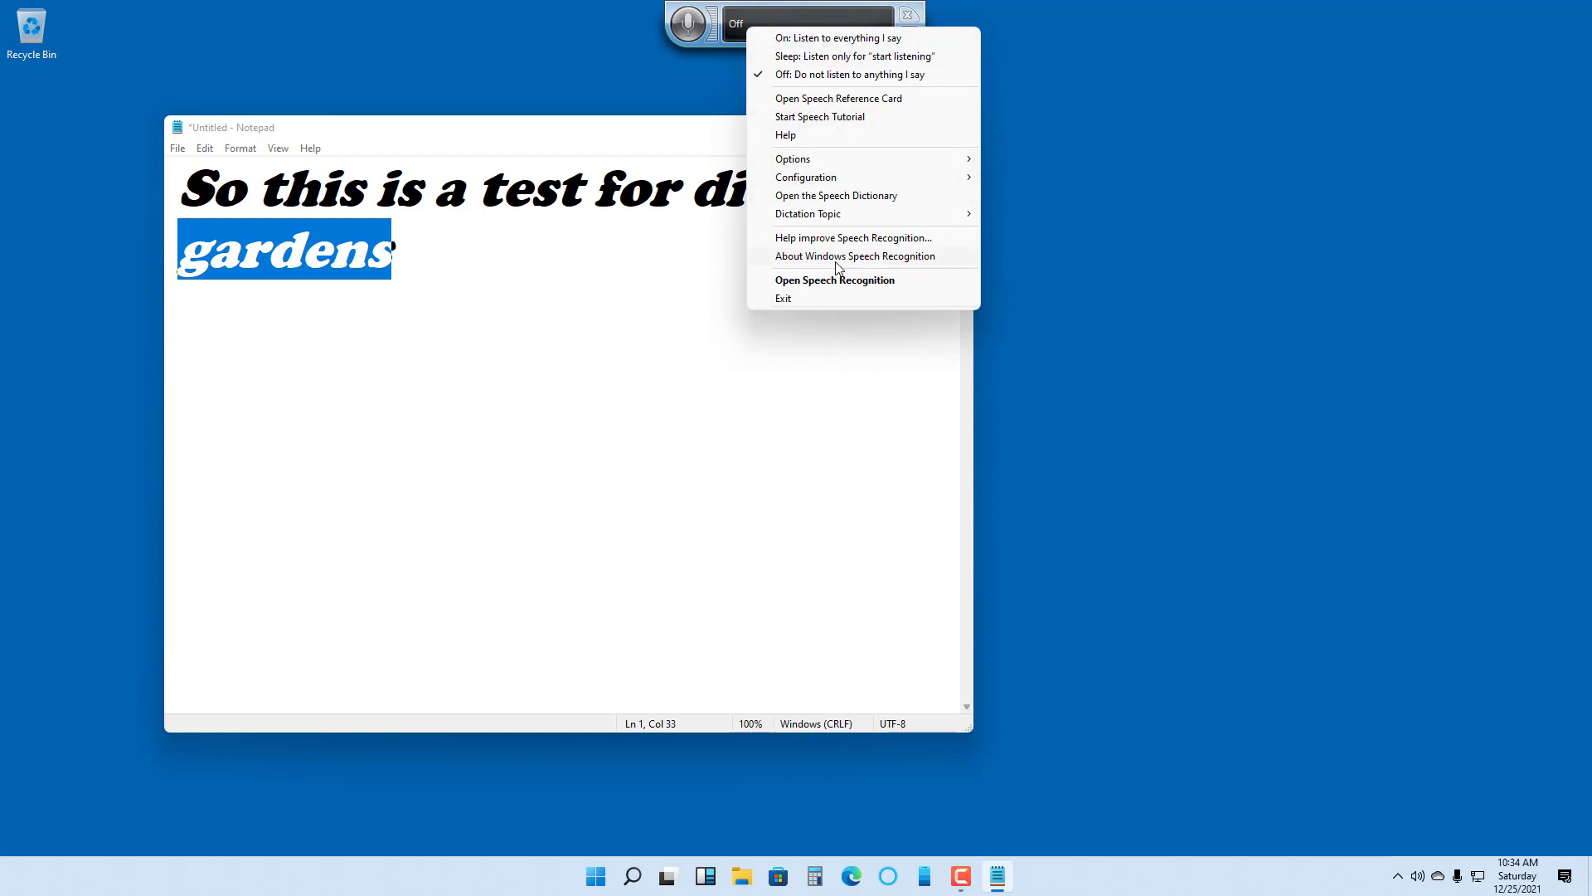
mouse_move(839, 163)
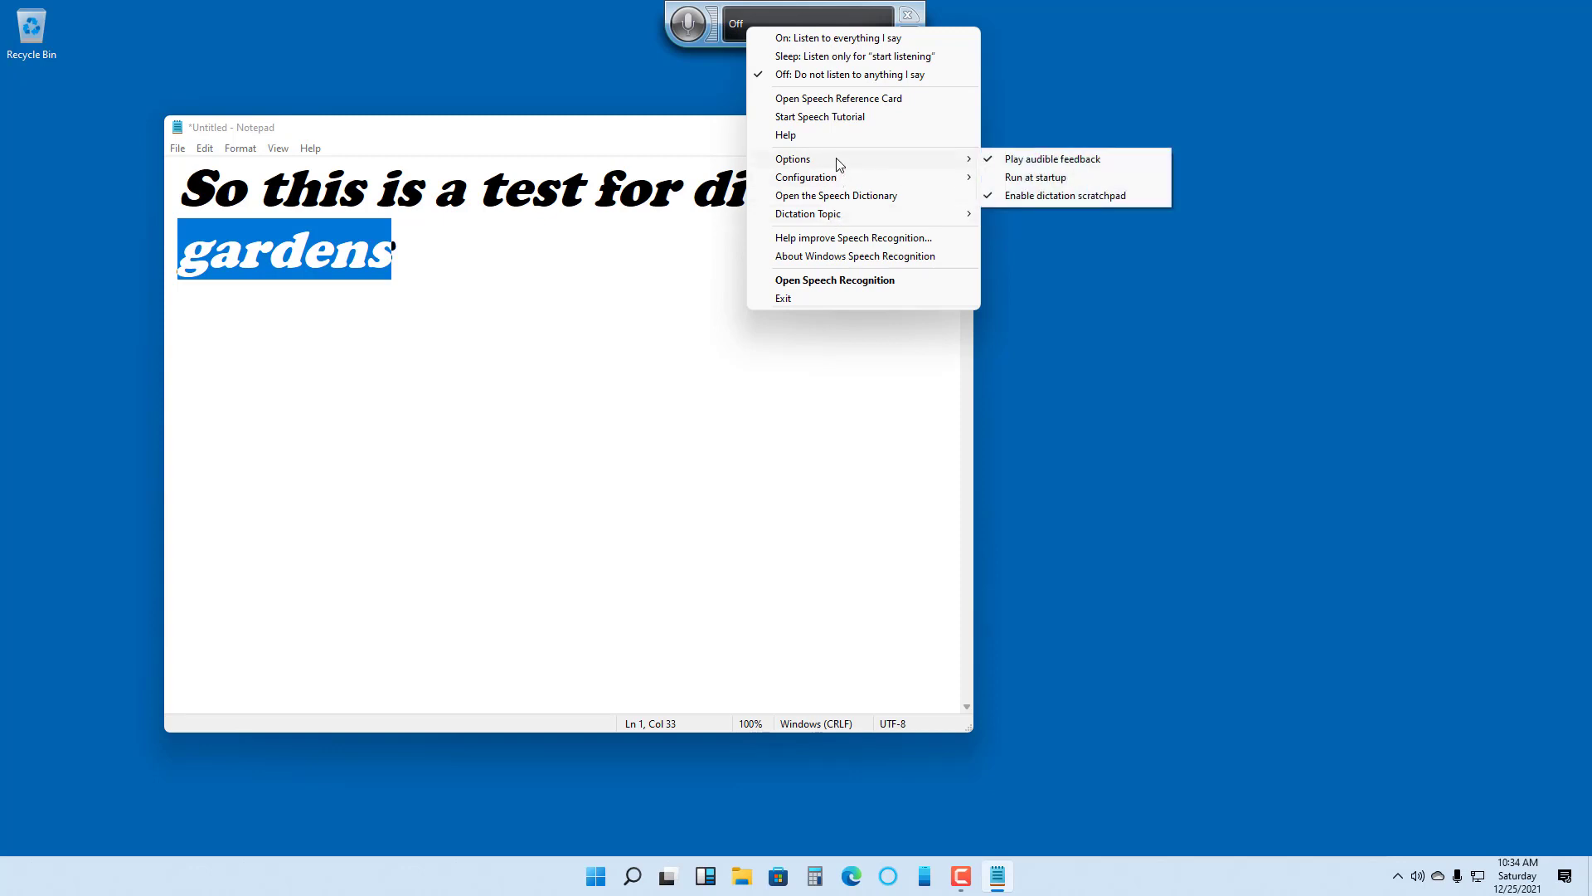
mouse_move(789, 214)
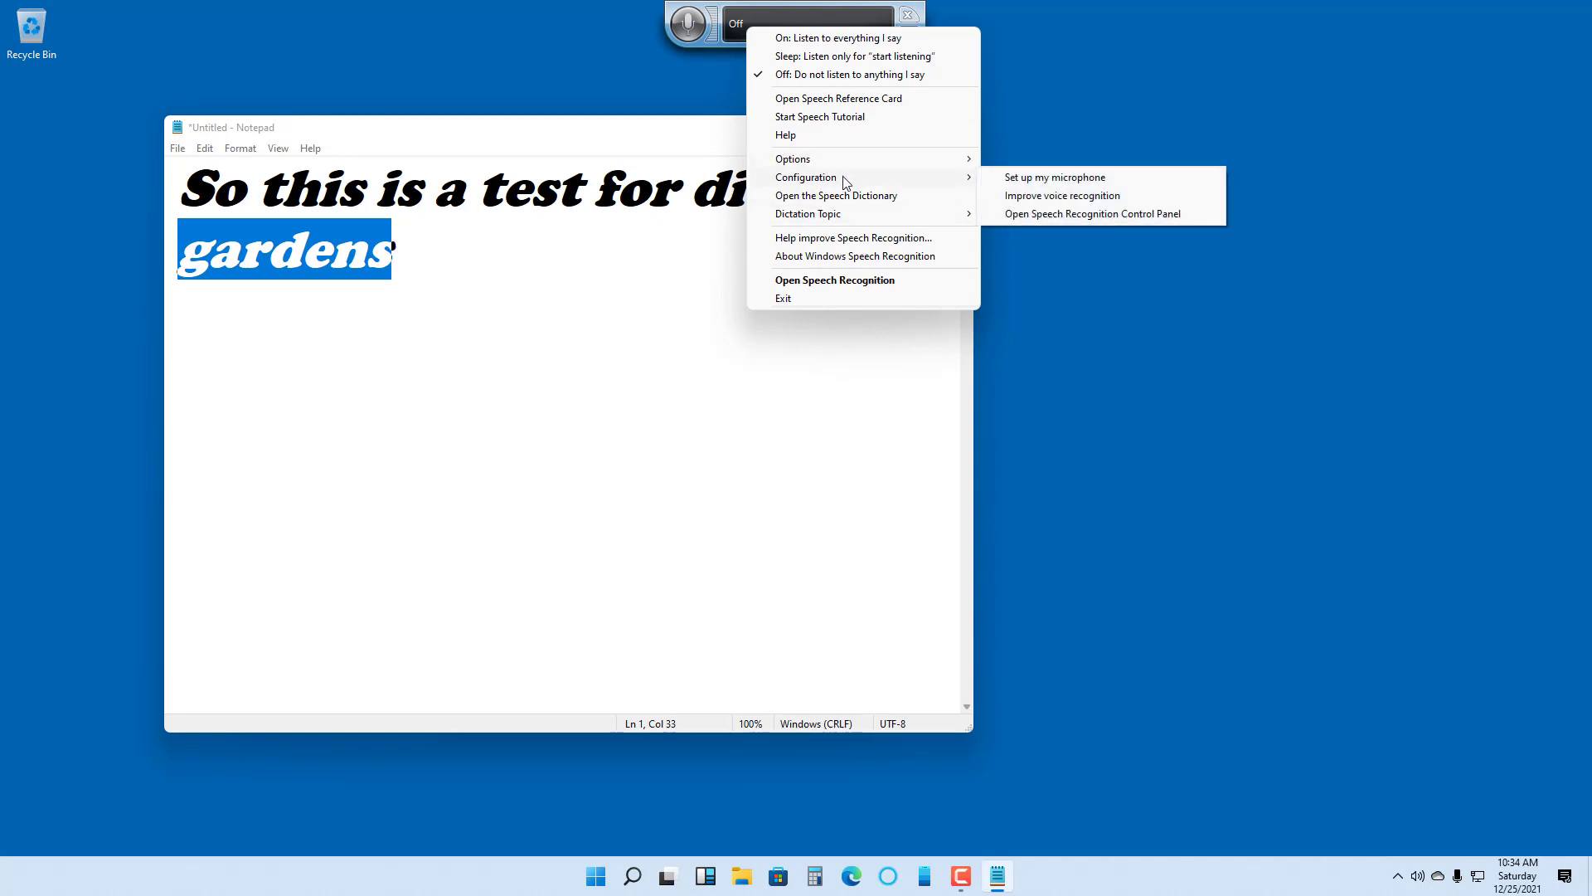
click(1035, 199)
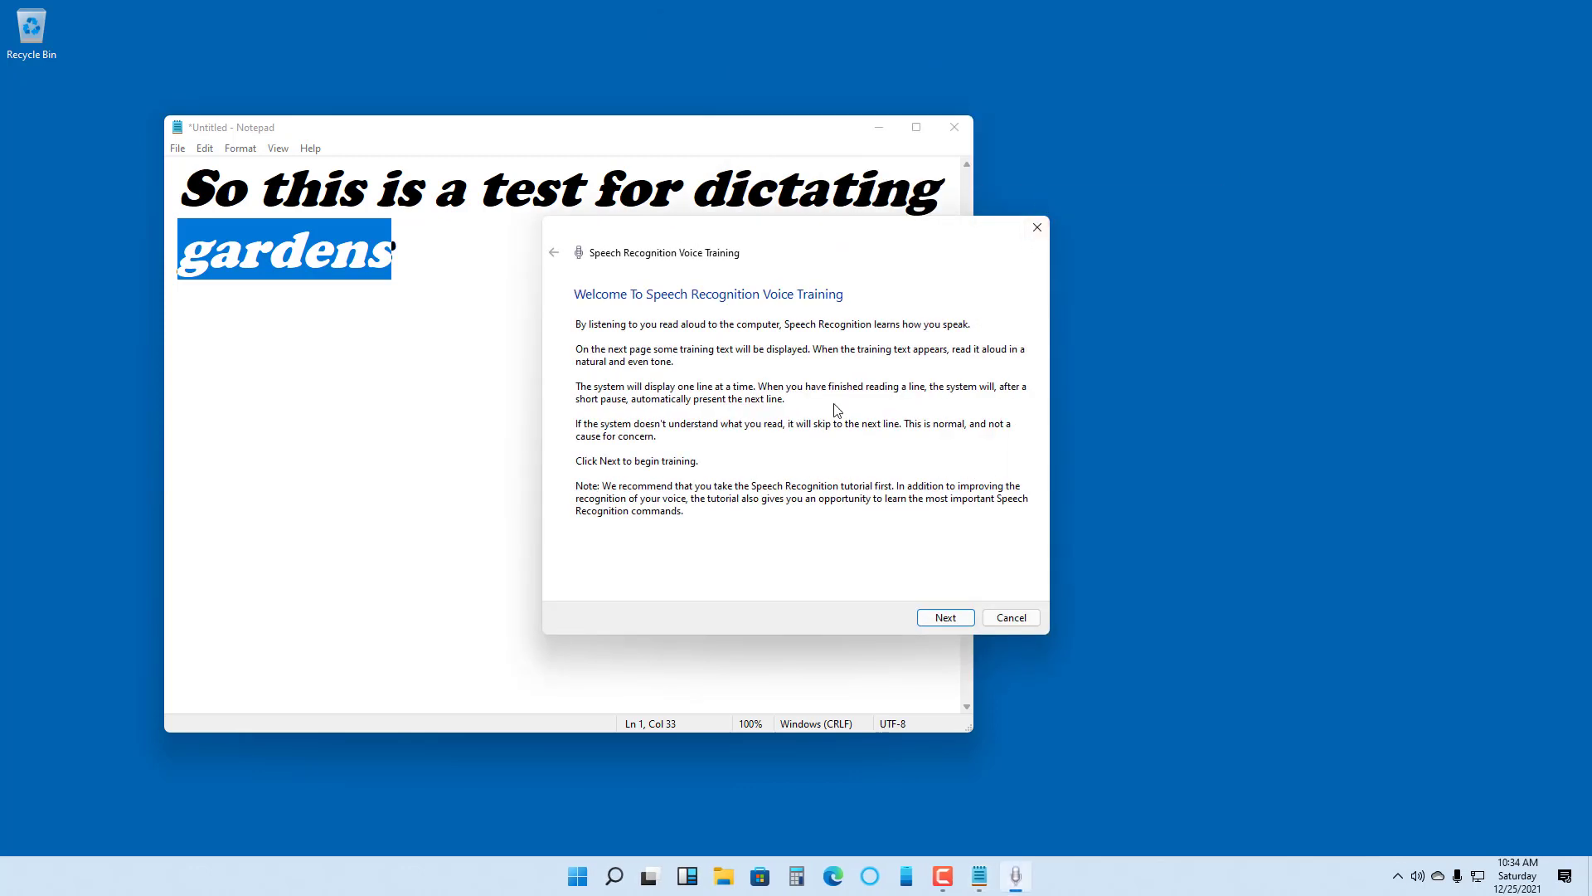
click(951, 620)
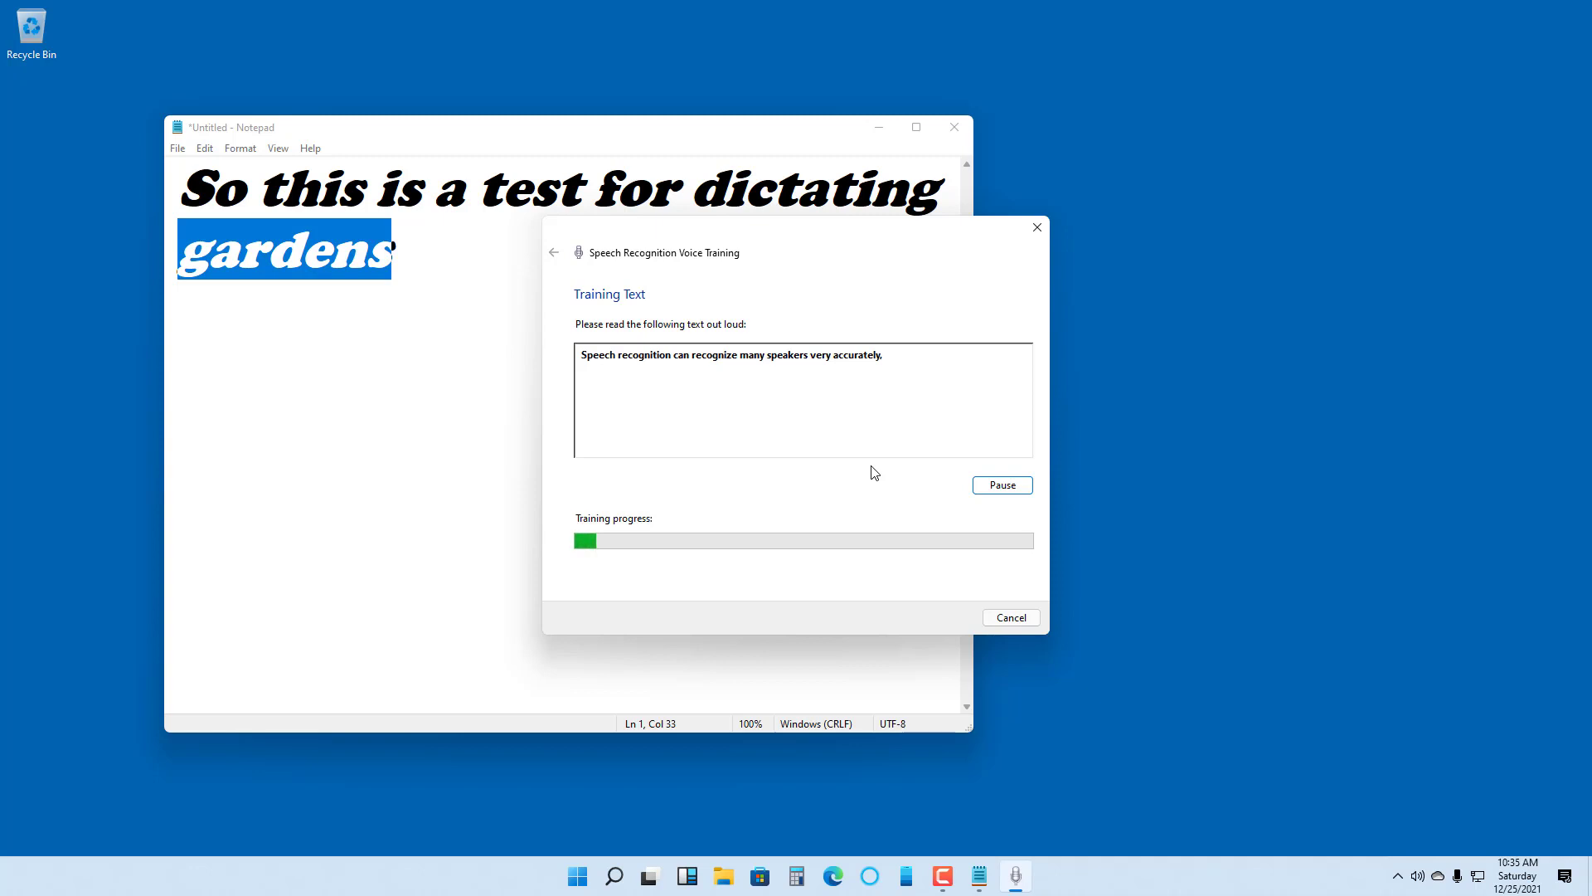
click(1011, 489)
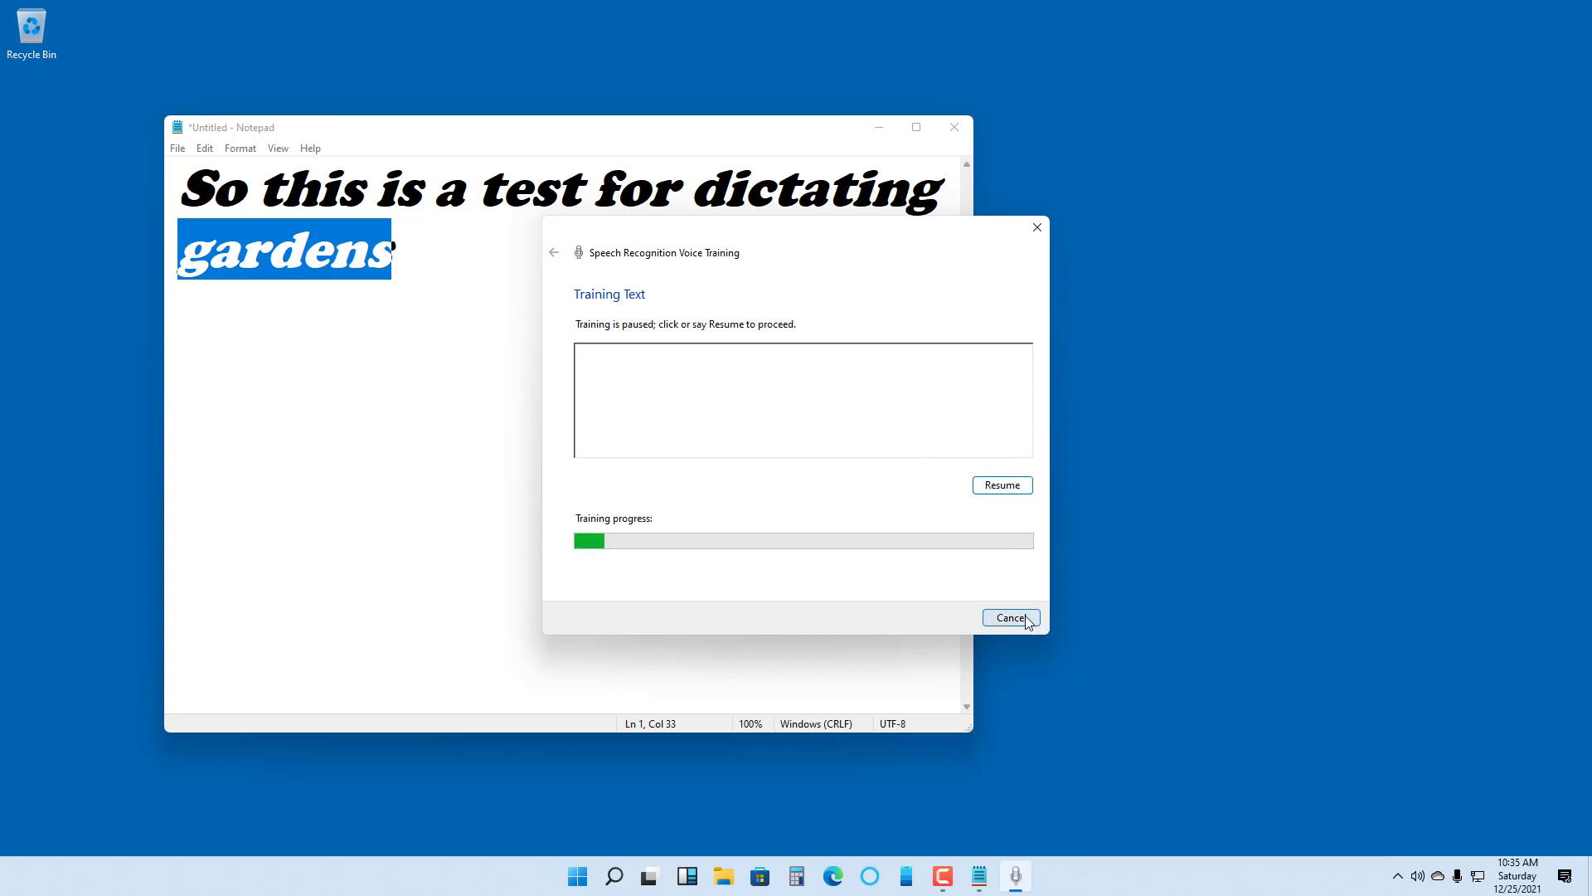
click(1035, 228)
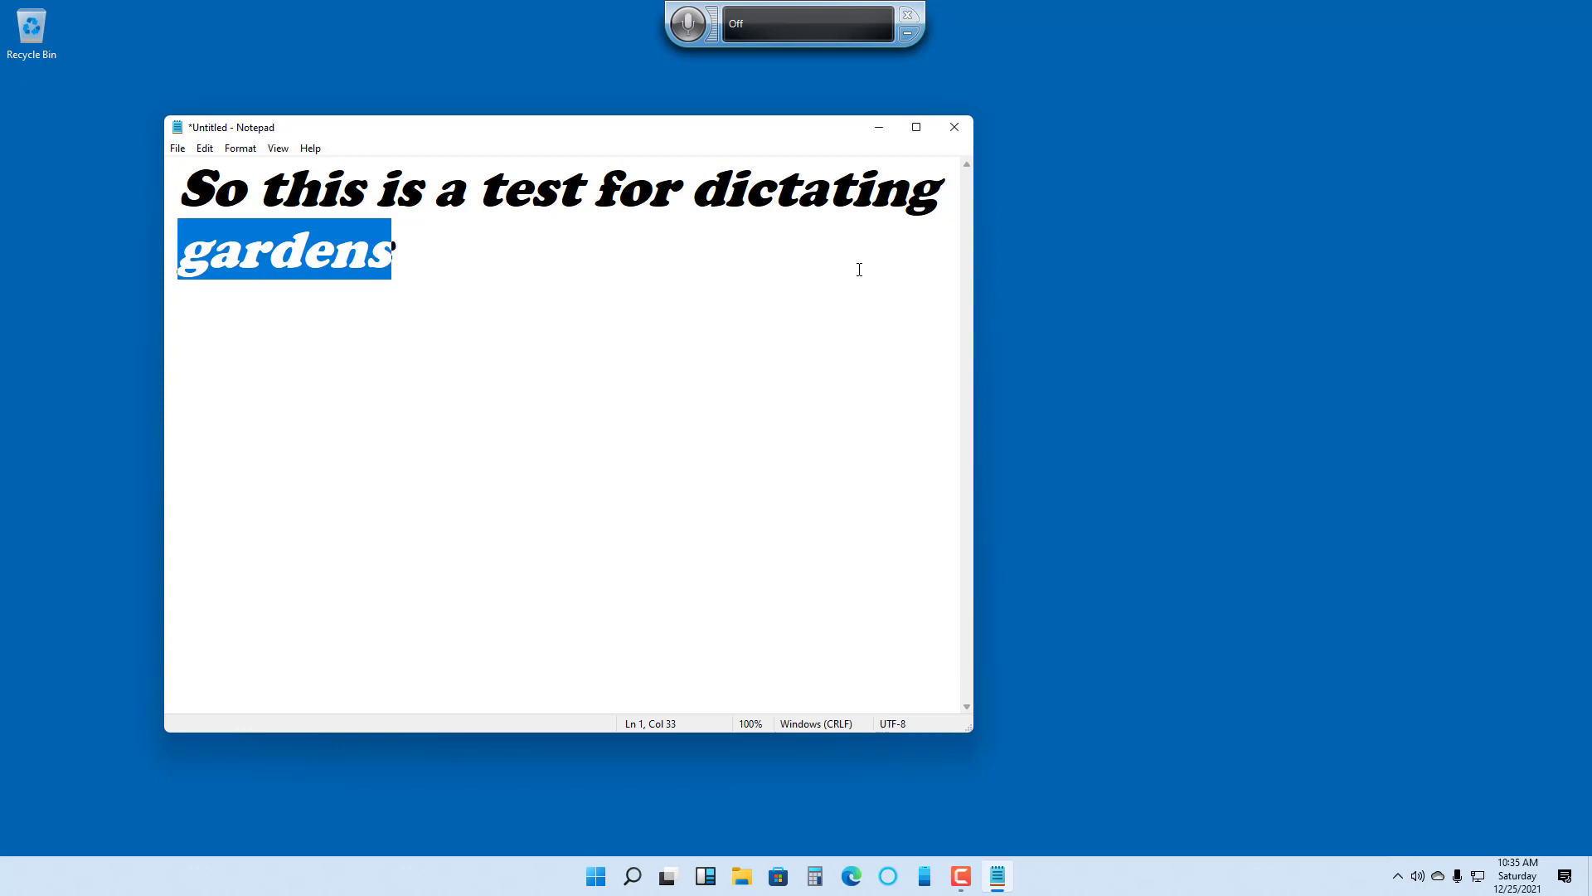
Replace the document's text with a newly dictated sentence about using speech recognition inside Microsoft Windows.
click(567, 248)
drag(613, 292, 130, 175)
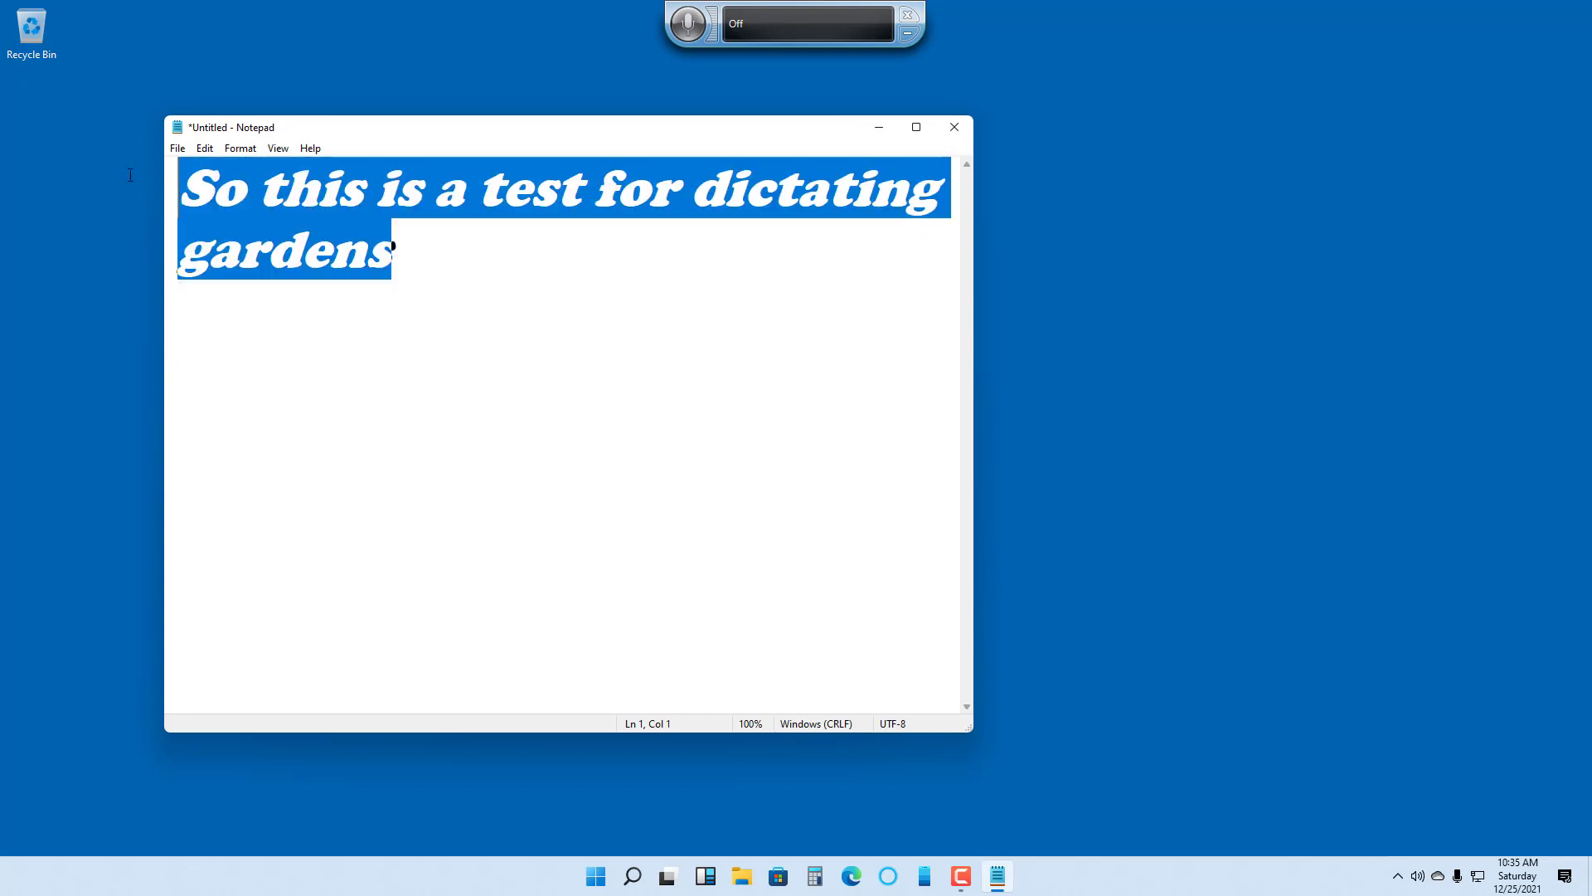
key(Delete)
click(684, 39)
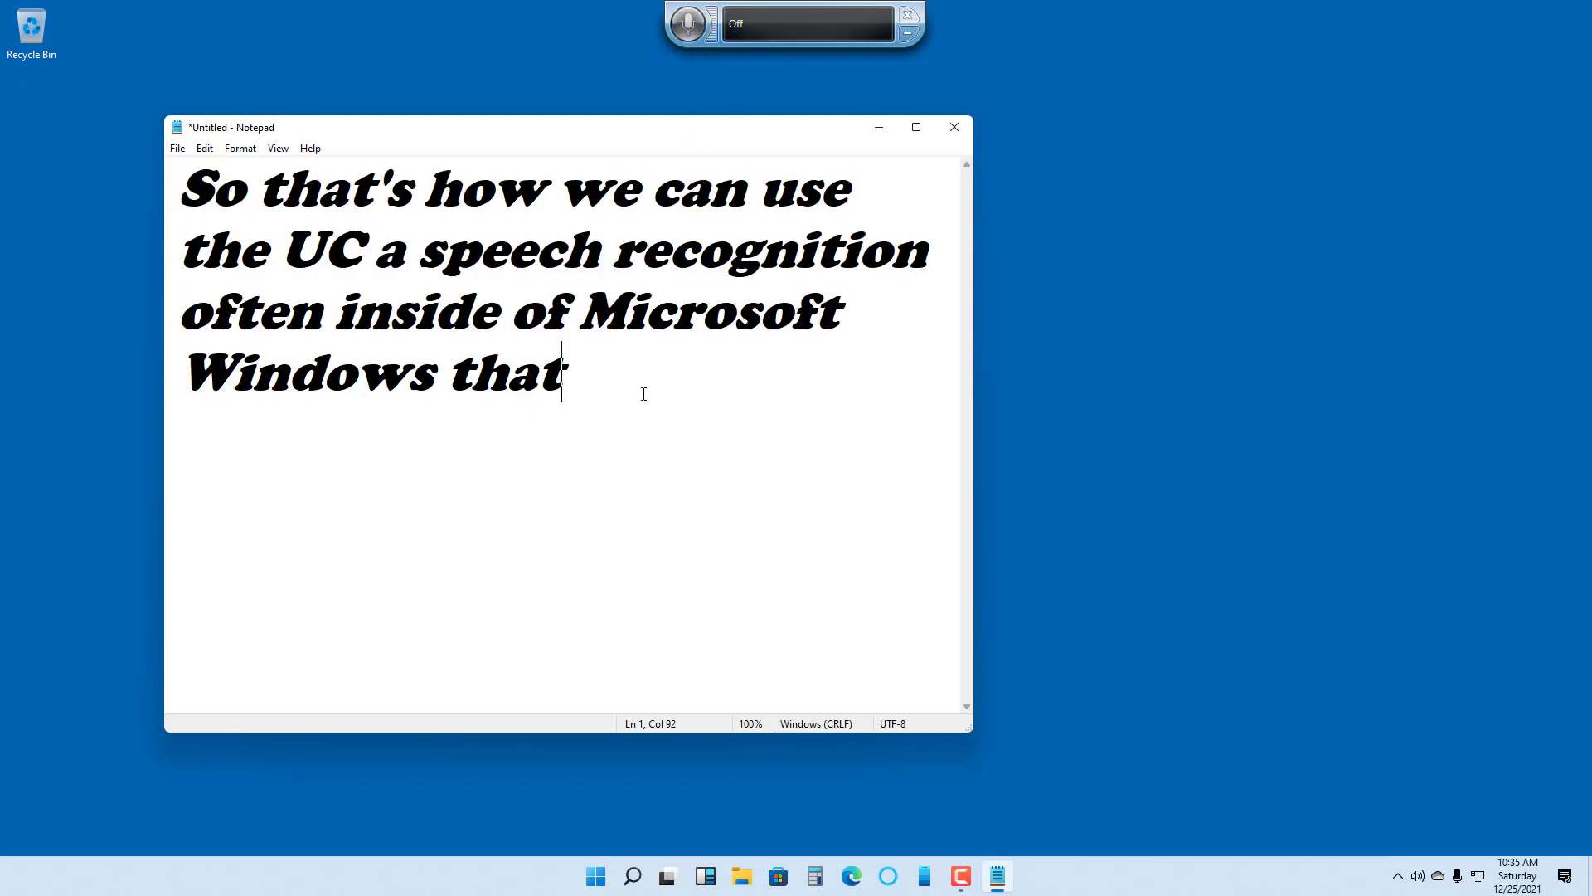
Close Notepad without saving the dictated text.
drag(566, 385, 340, 391)
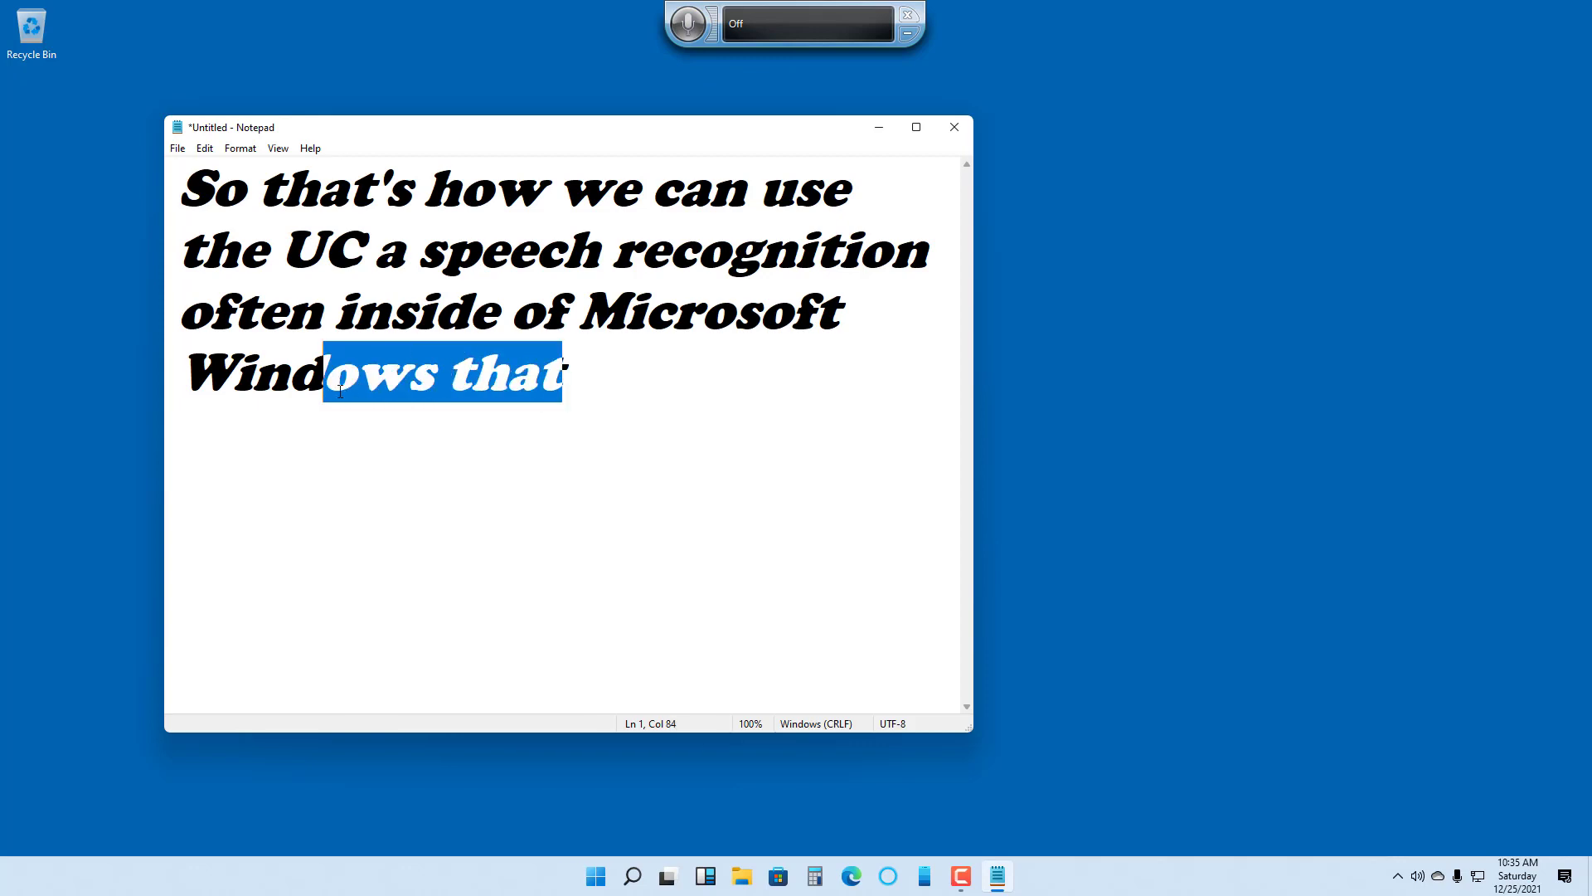
click(955, 129)
click(845, 440)
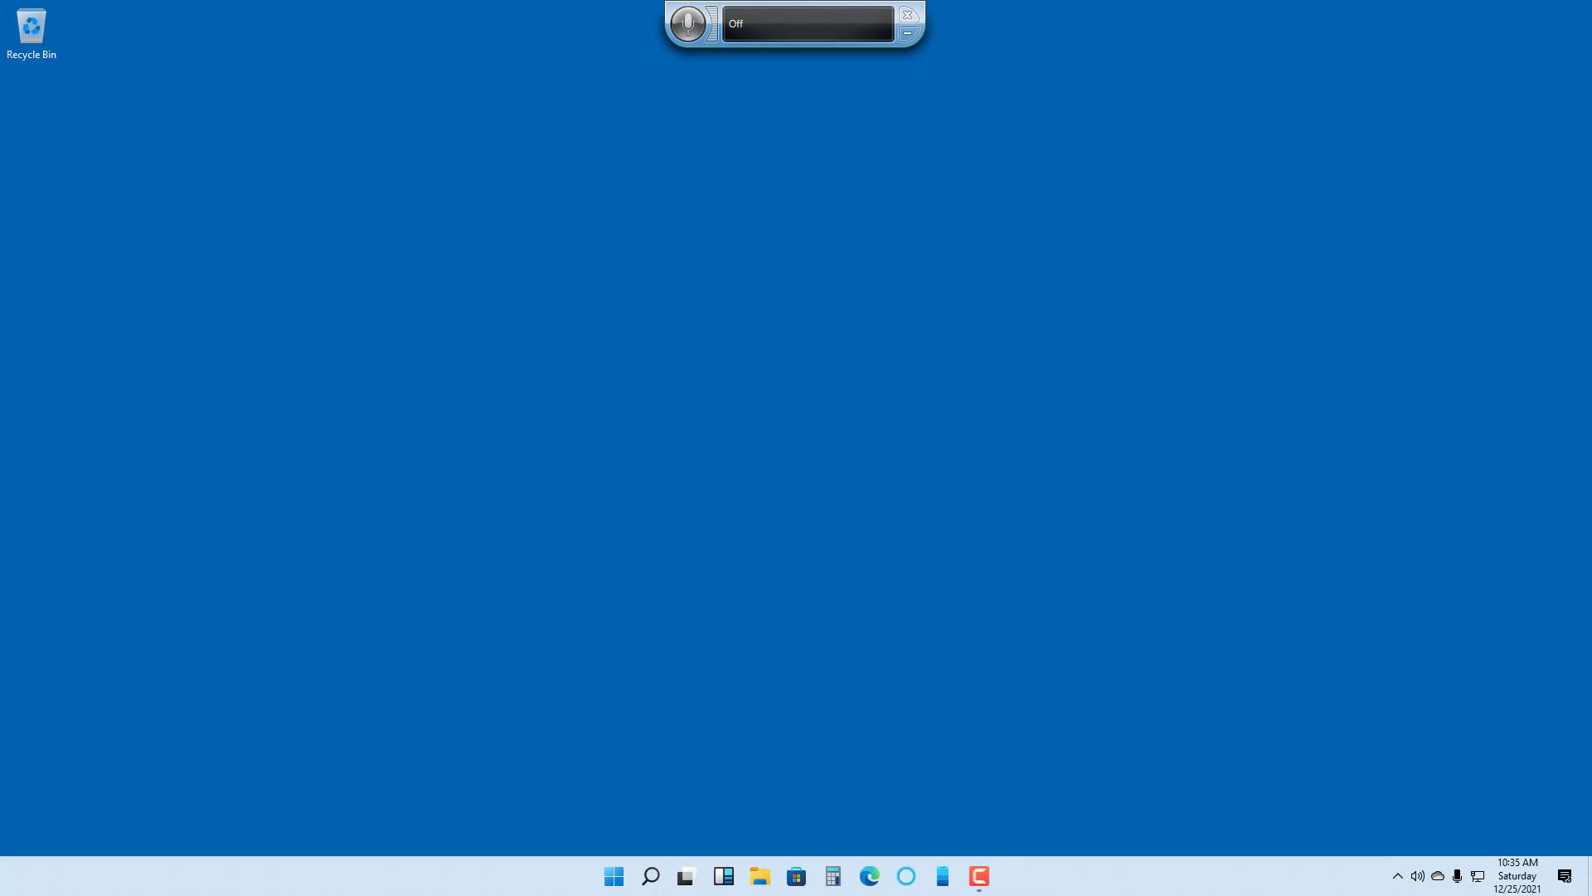